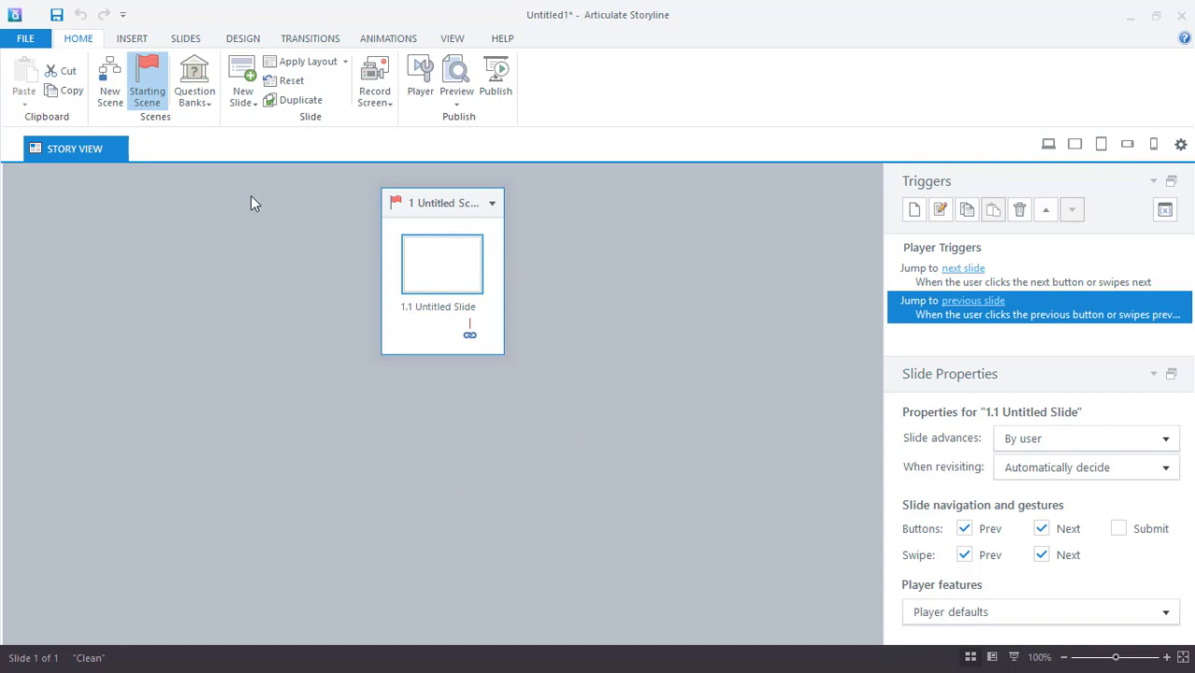
- Undo the last change and open slide 1.1 Untitled Slide in Slide View
{"action": "key", "text": "ctrl+z"}
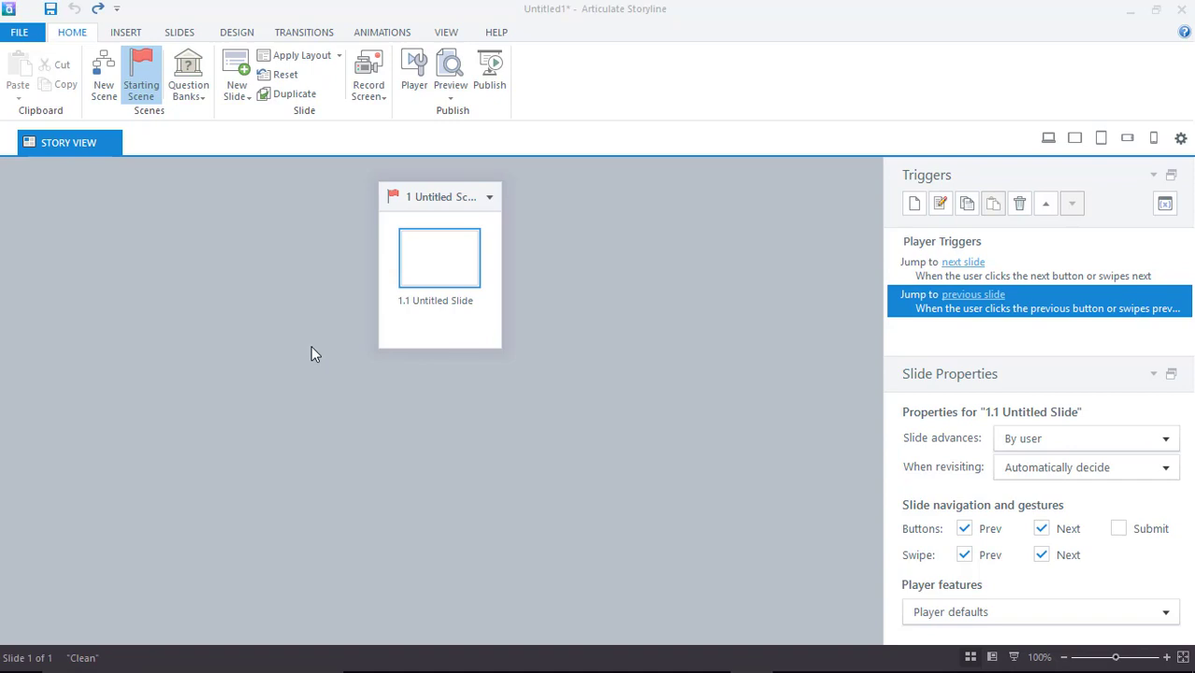
{"action": "double_click", "coordinate": [445, 258]}
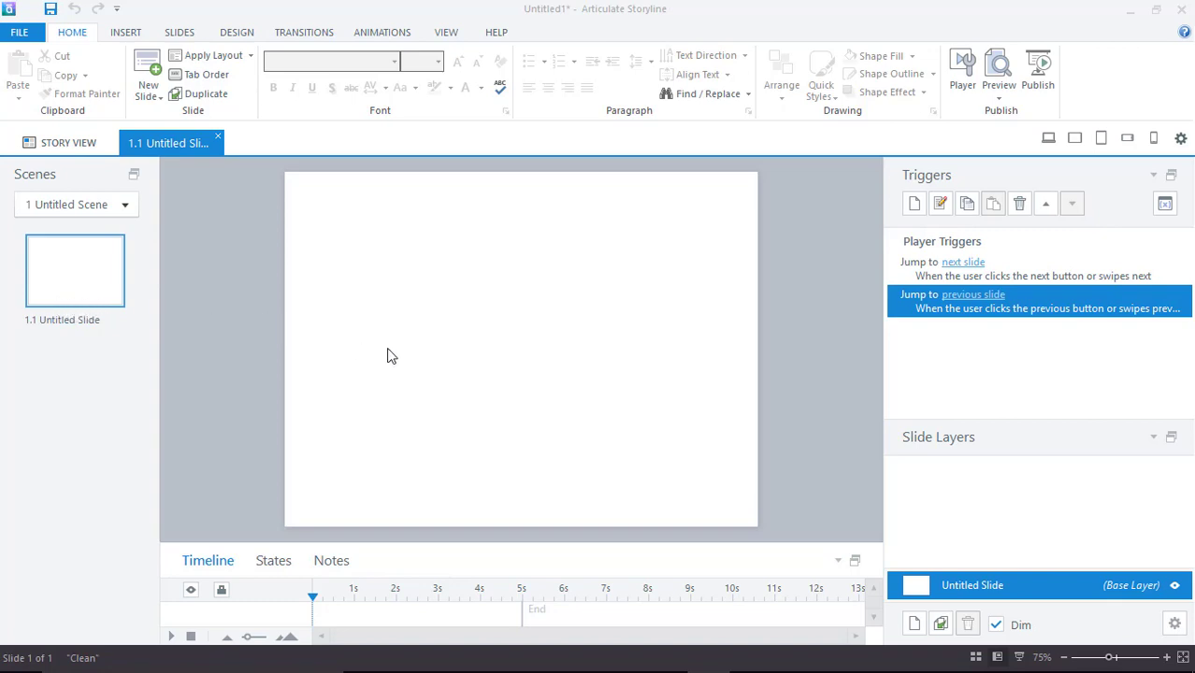
- Insert a Blank basic-layout slide 1.2 after slide 1.1
{"action": "right_click", "coordinate": [70, 270]}
{"action": "mouse_move", "coordinate": [127, 280]}
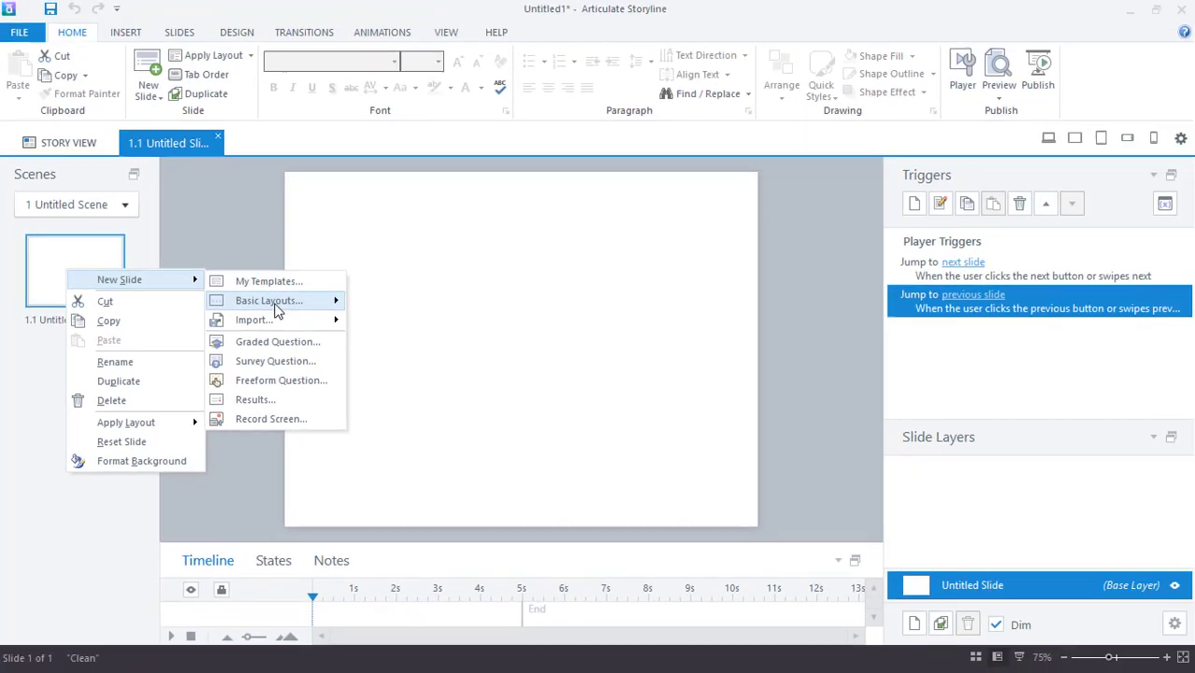
{"action": "mouse_move", "coordinate": [702, 157]}
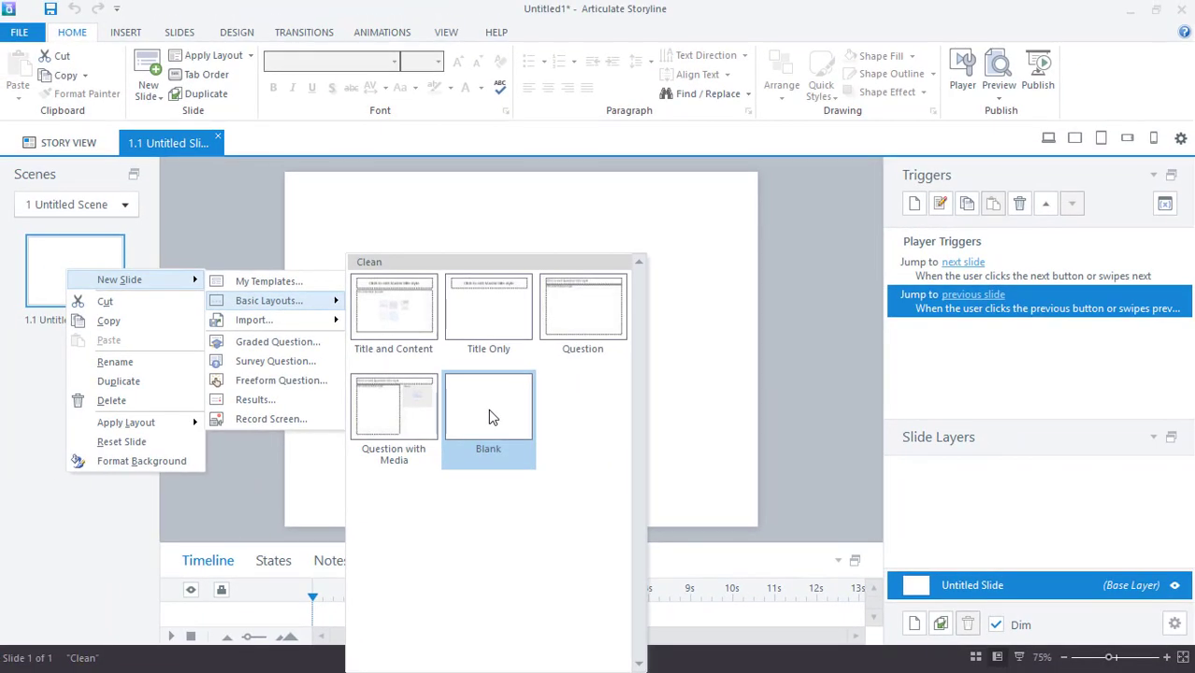
{"action": "left_click", "coordinate": [411, 417]}
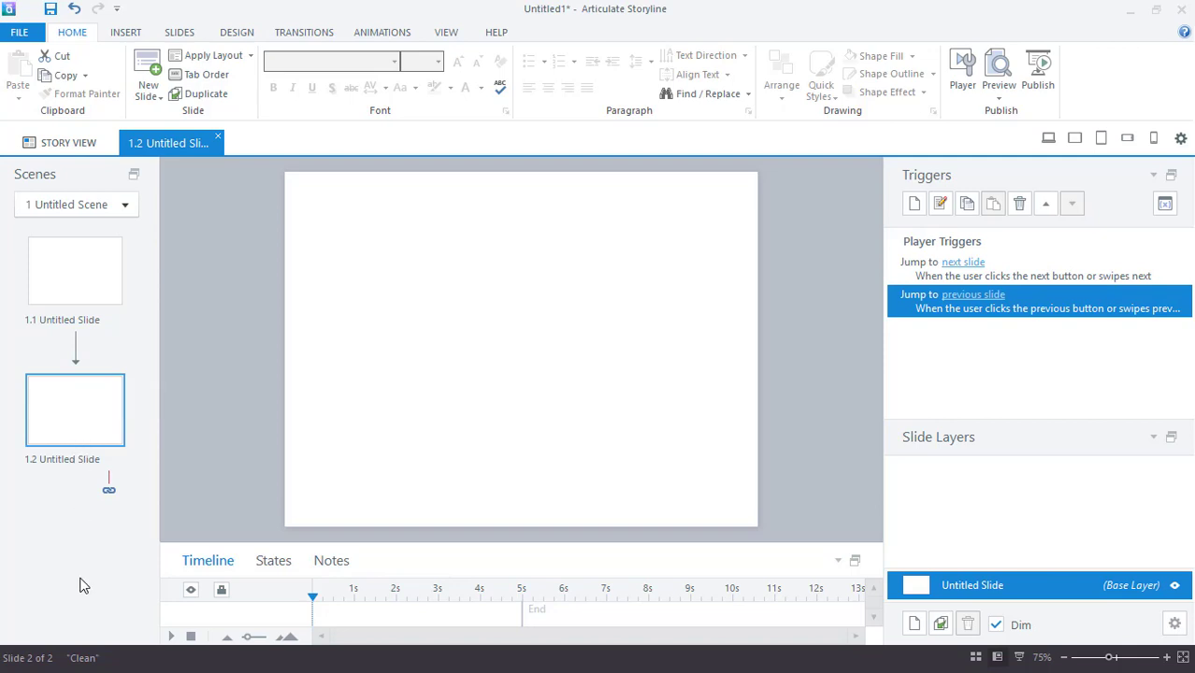
- Add blank slides 1.3, 1.4 and 1.5, each after the current last slide
{"action": "right_click", "coordinate": [71, 410]}
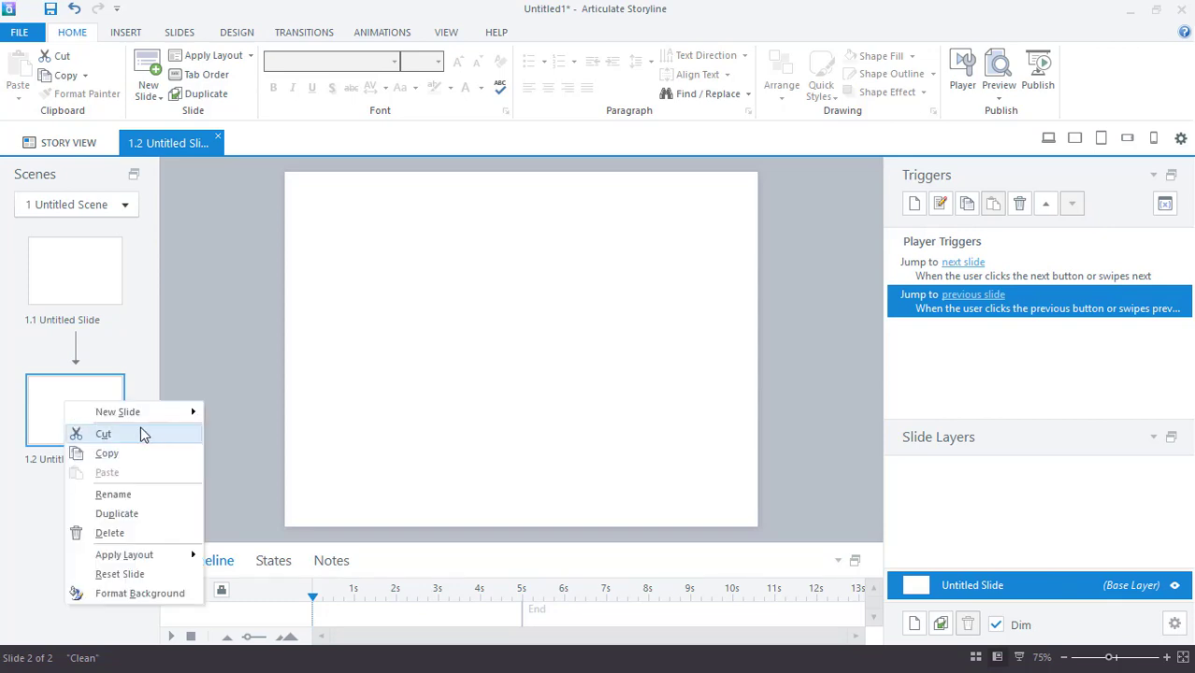
{"action": "mouse_move", "coordinate": [139, 416]}
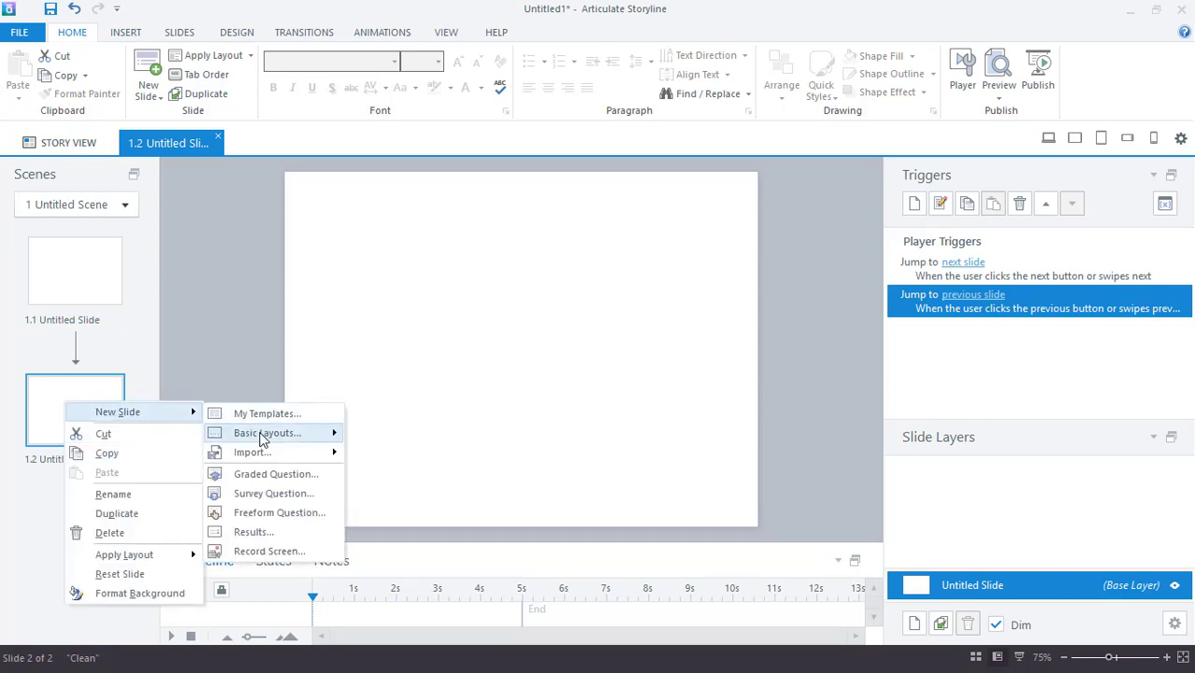
{"action": "mouse_move", "coordinate": [263, 439]}
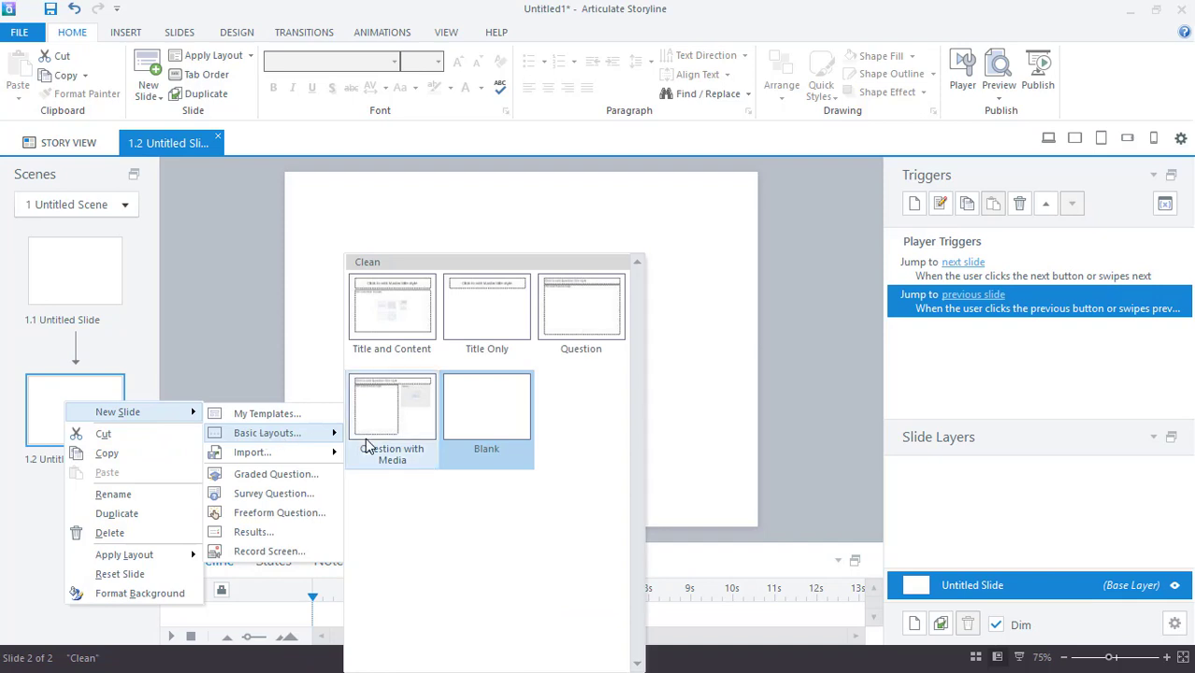
{"action": "left_click", "coordinate": [470, 429]}
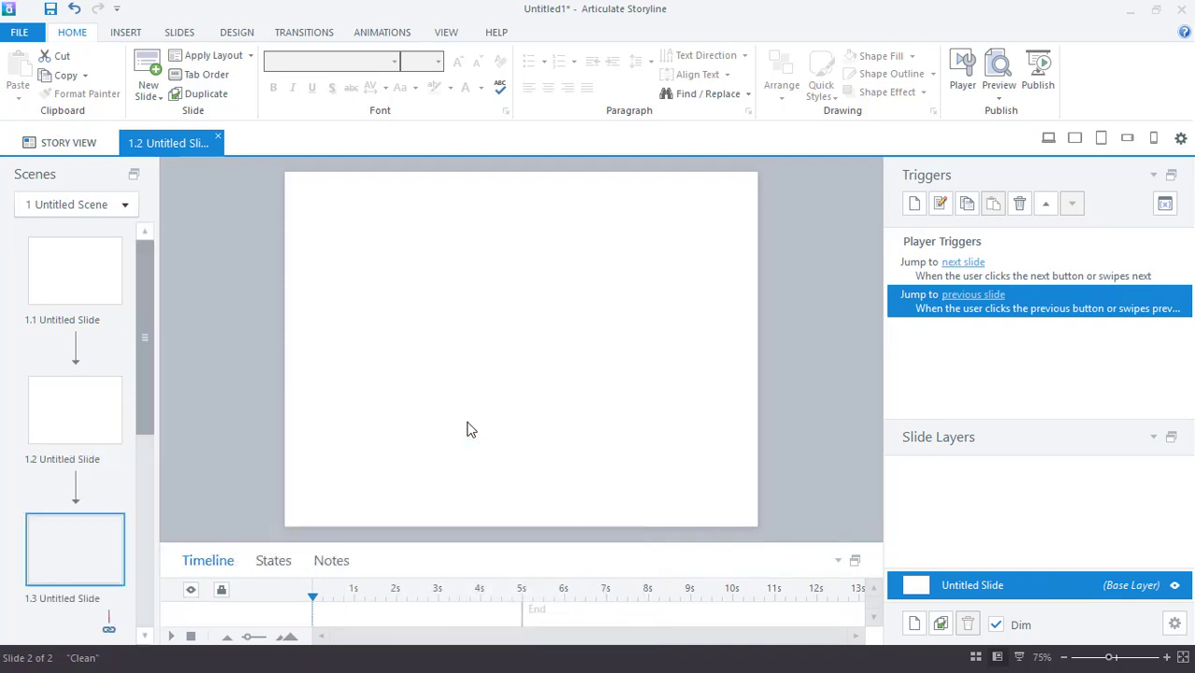
{"action": "right_click", "coordinate": [79, 541]}
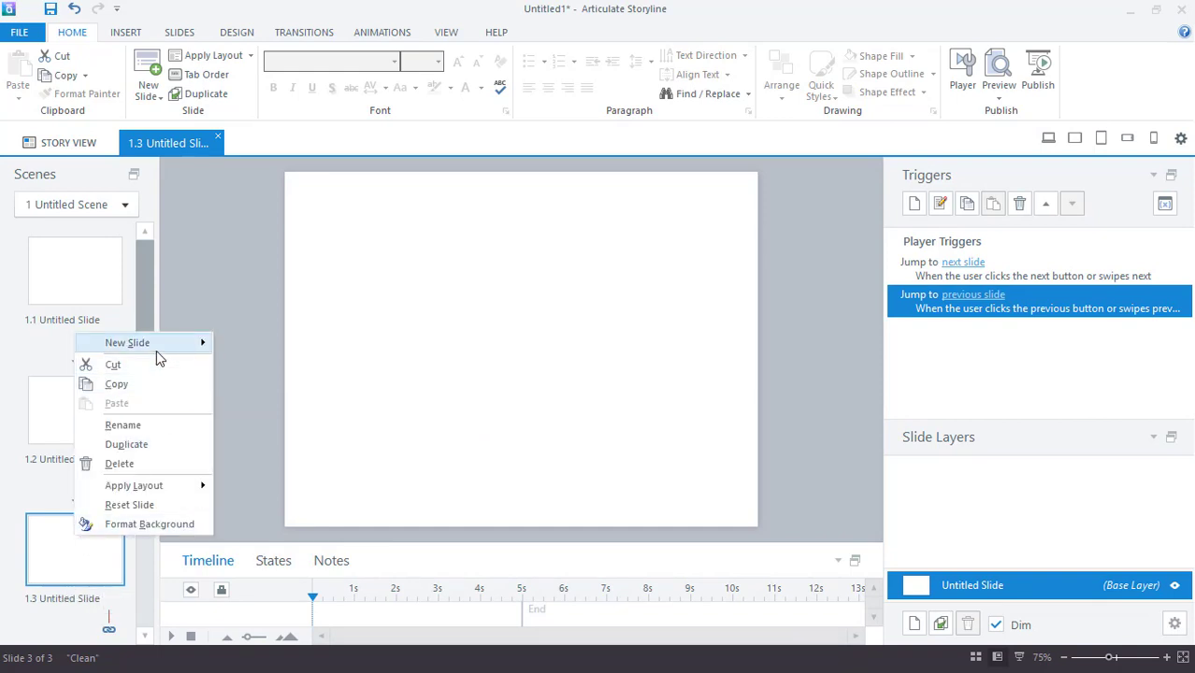
{"action": "mouse_move", "coordinate": [156, 350]}
{"action": "mouse_move", "coordinate": [281, 366]}
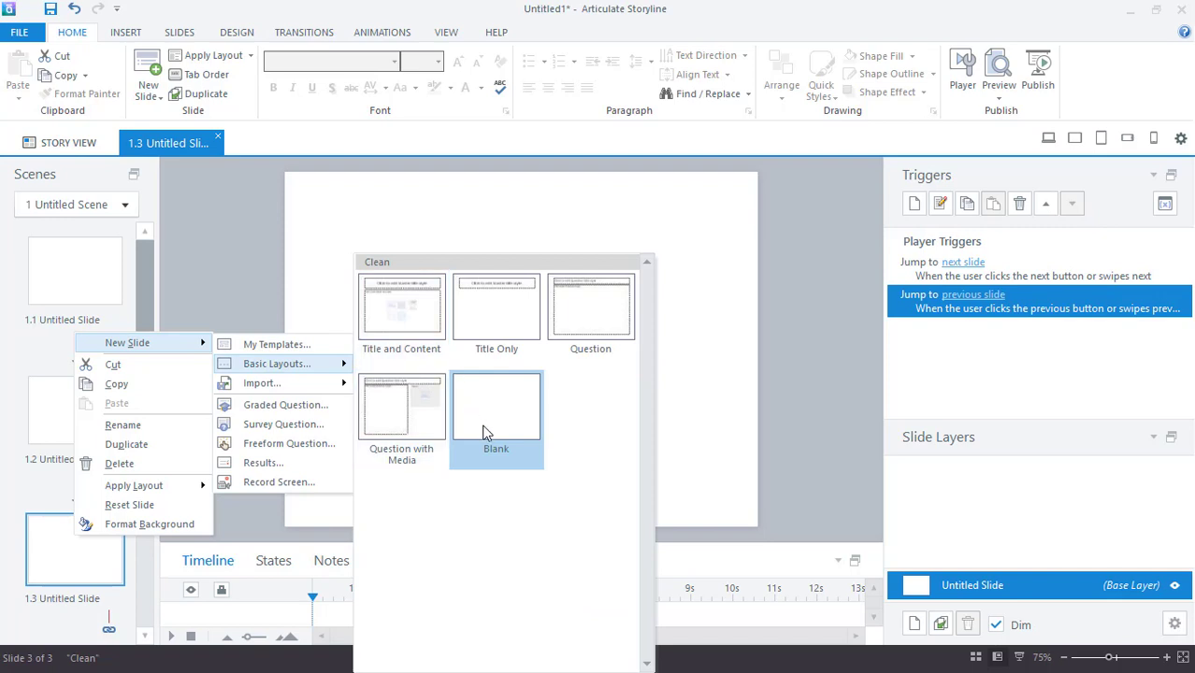
{"action": "left_click", "coordinate": [457, 446]}
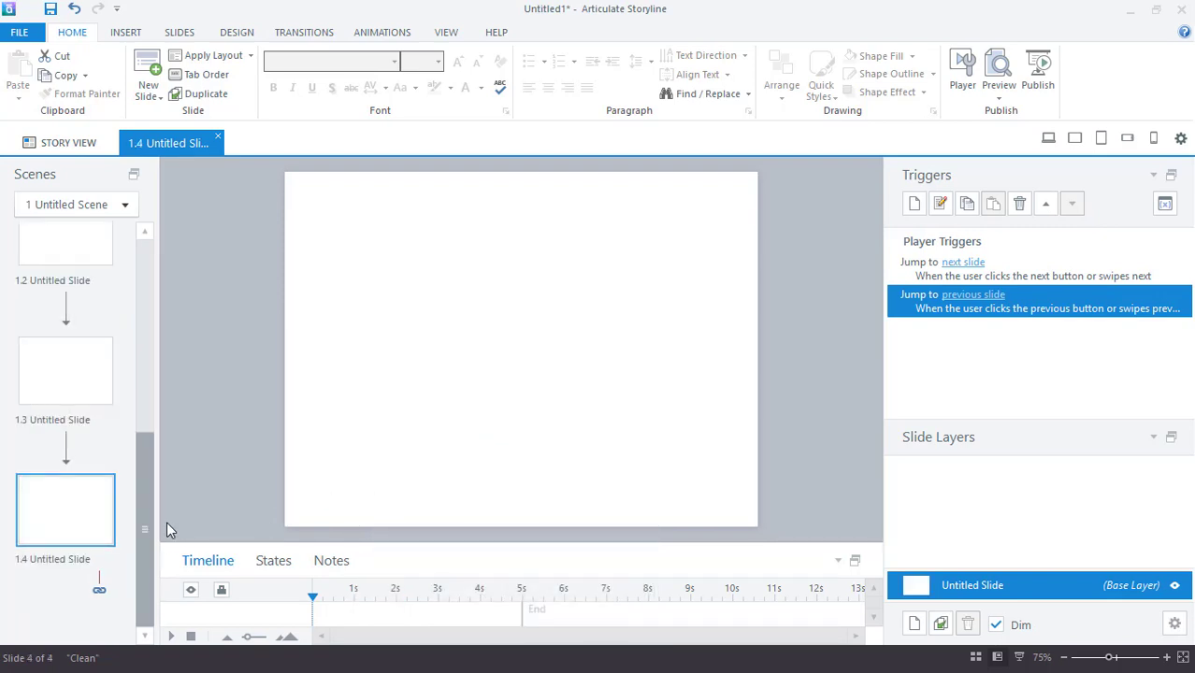
{"action": "right_click", "coordinate": [60, 521]}
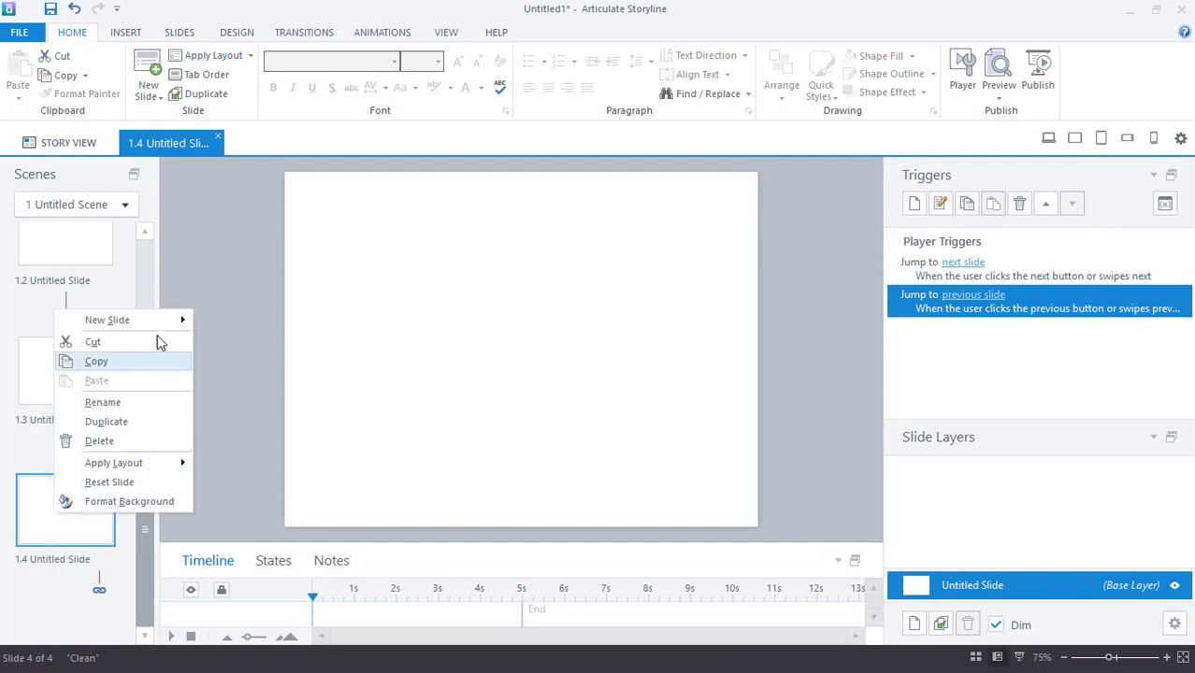
{"action": "mouse_move", "coordinate": [154, 320]}
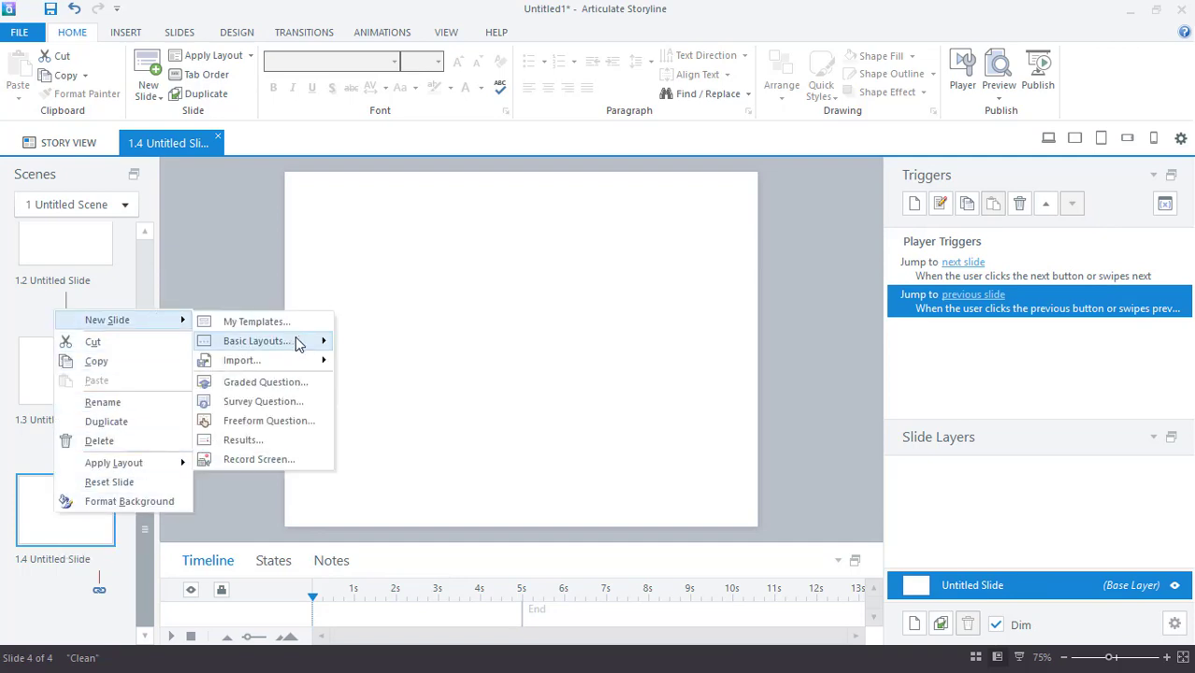
{"action": "mouse_move", "coordinate": [297, 343]}
{"action": "left_click", "coordinate": [497, 419]}
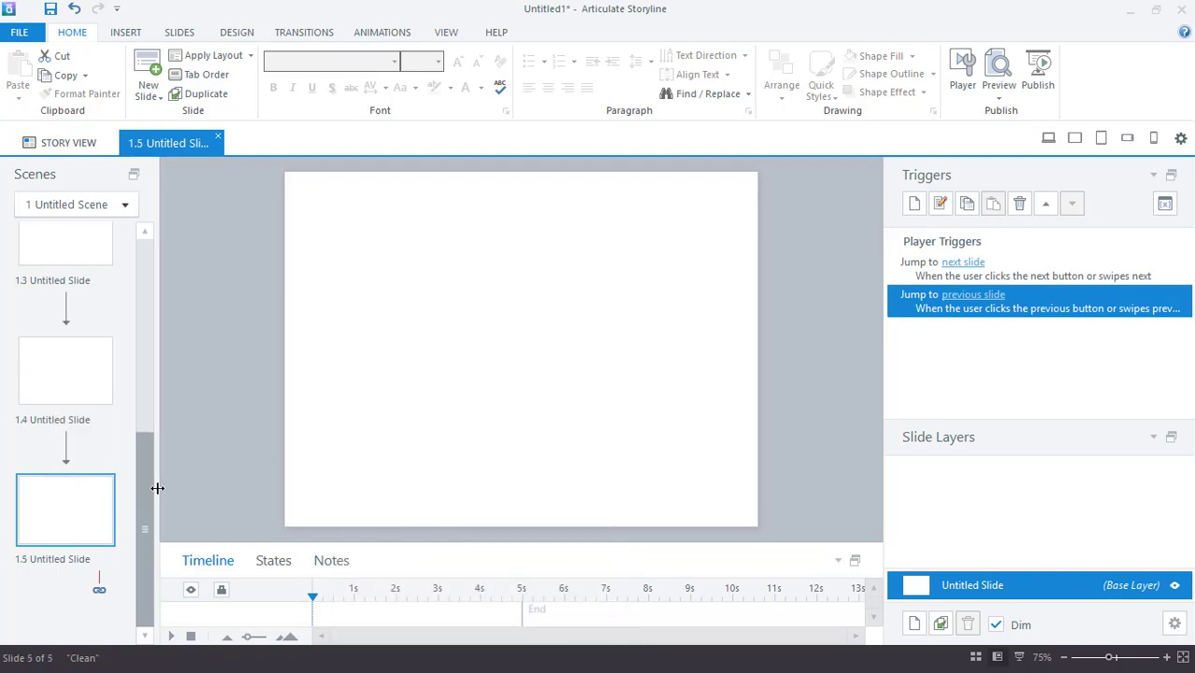
{"action": "left_click_drag", "start_coordinate": [150, 502], "coordinate": [194, 295]}
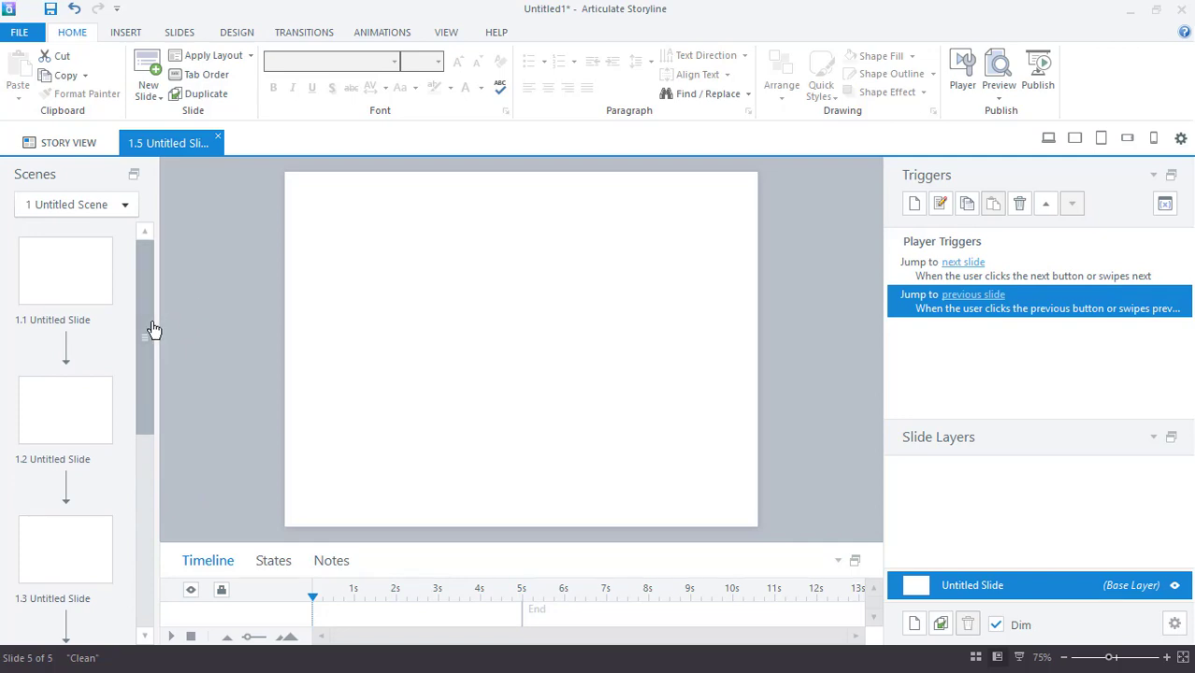
{"action": "left_click_drag", "start_coordinate": [152, 330], "coordinate": [169, 544]}
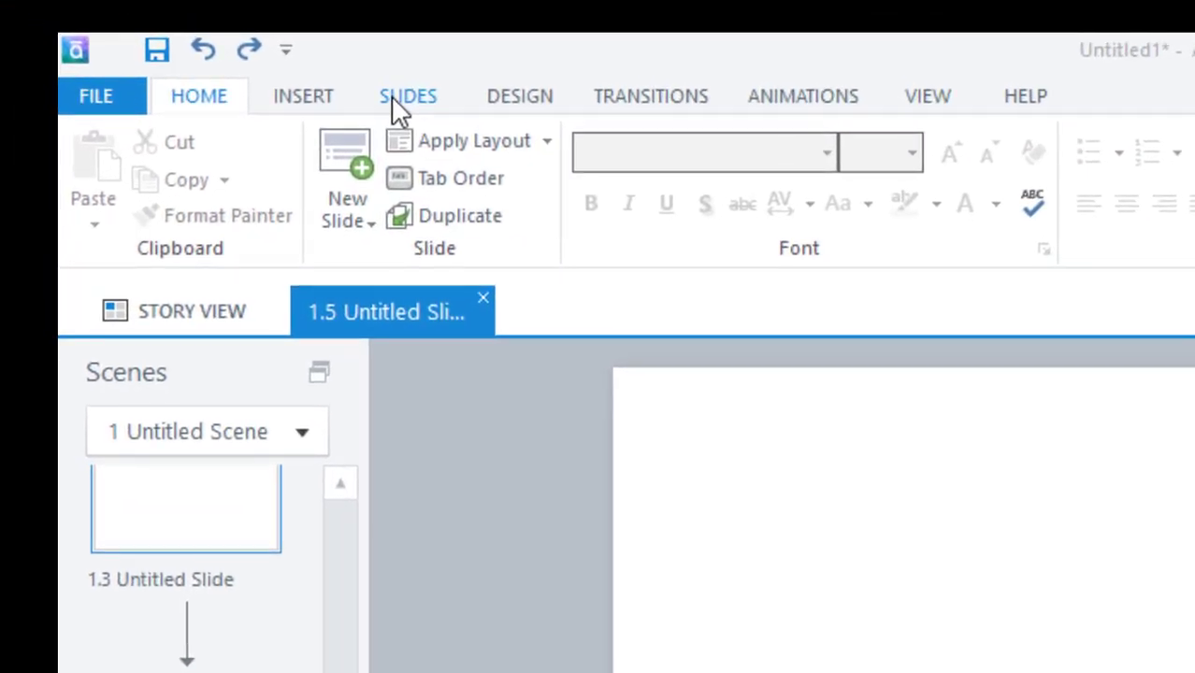
- Add blank slide 1.6 at the end using the Slides tab's New Slide Blank layout
{"action": "left_click", "coordinate": [399, 103]}
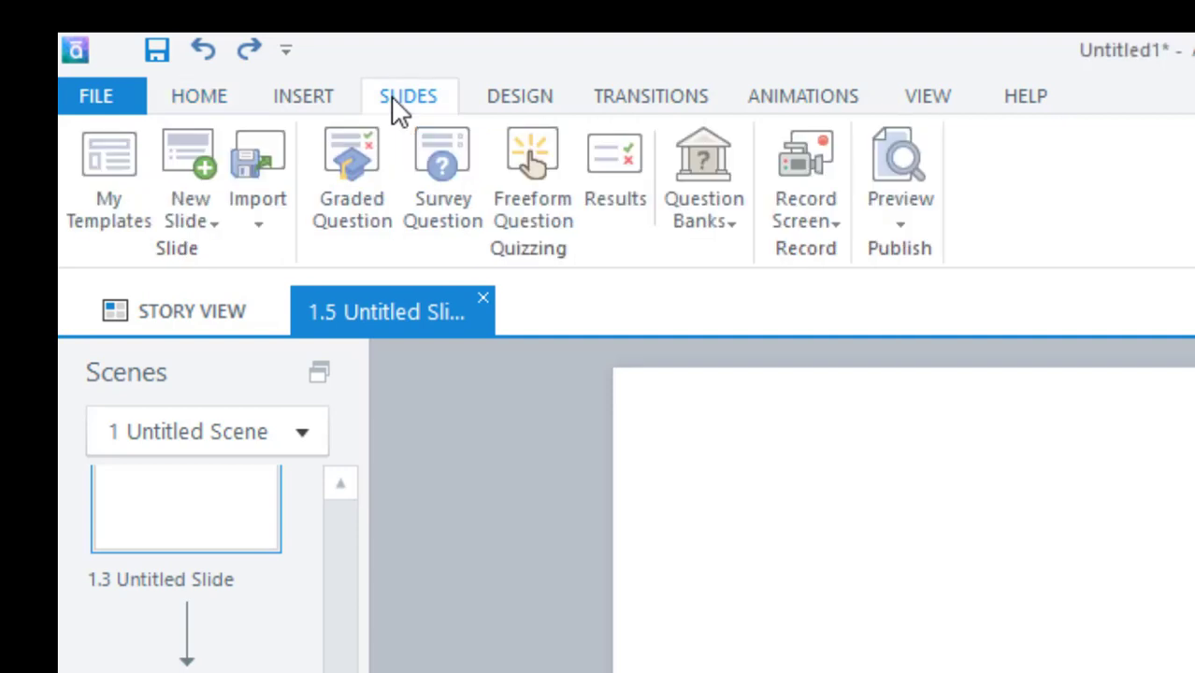
{"action": "left_click", "coordinate": [217, 227]}
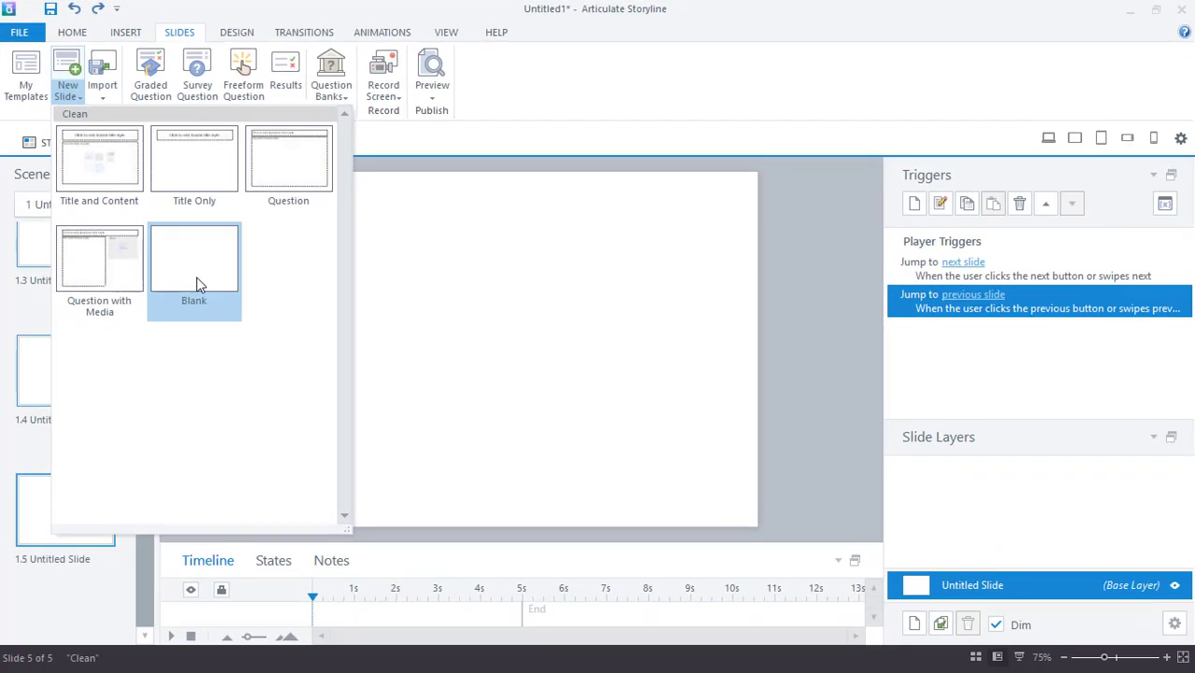
{"action": "left_click", "coordinate": [197, 278]}
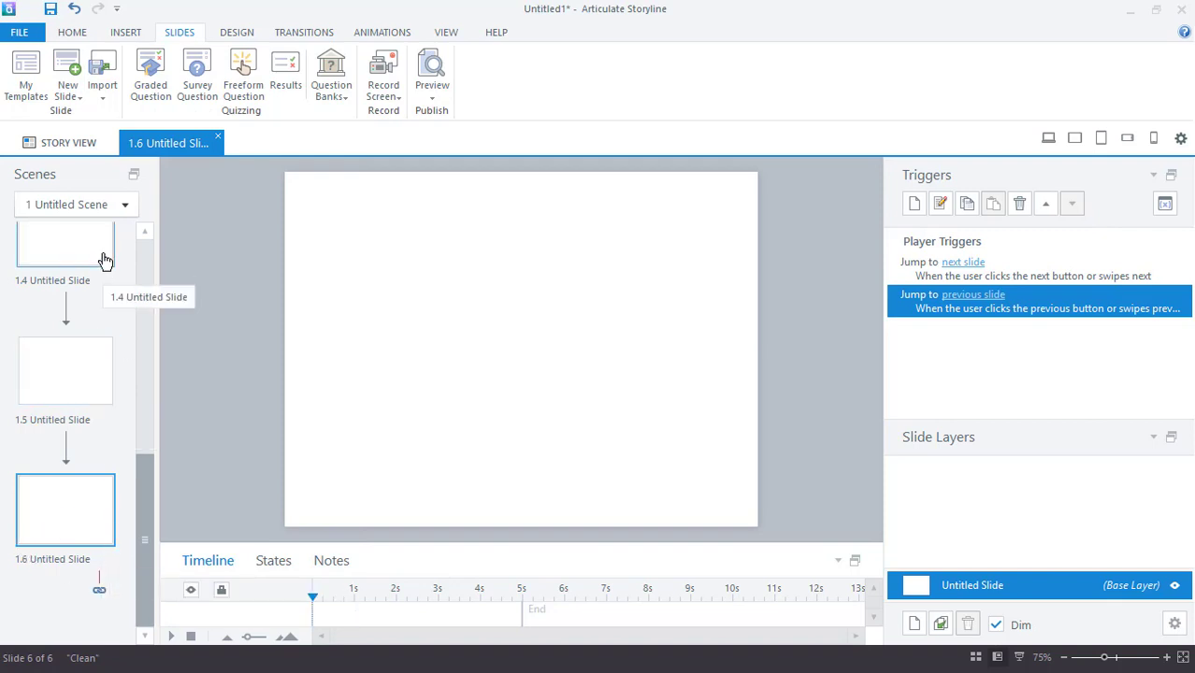
{"action": "left_click_drag", "start_coordinate": [142, 529], "coordinate": [142, 300]}
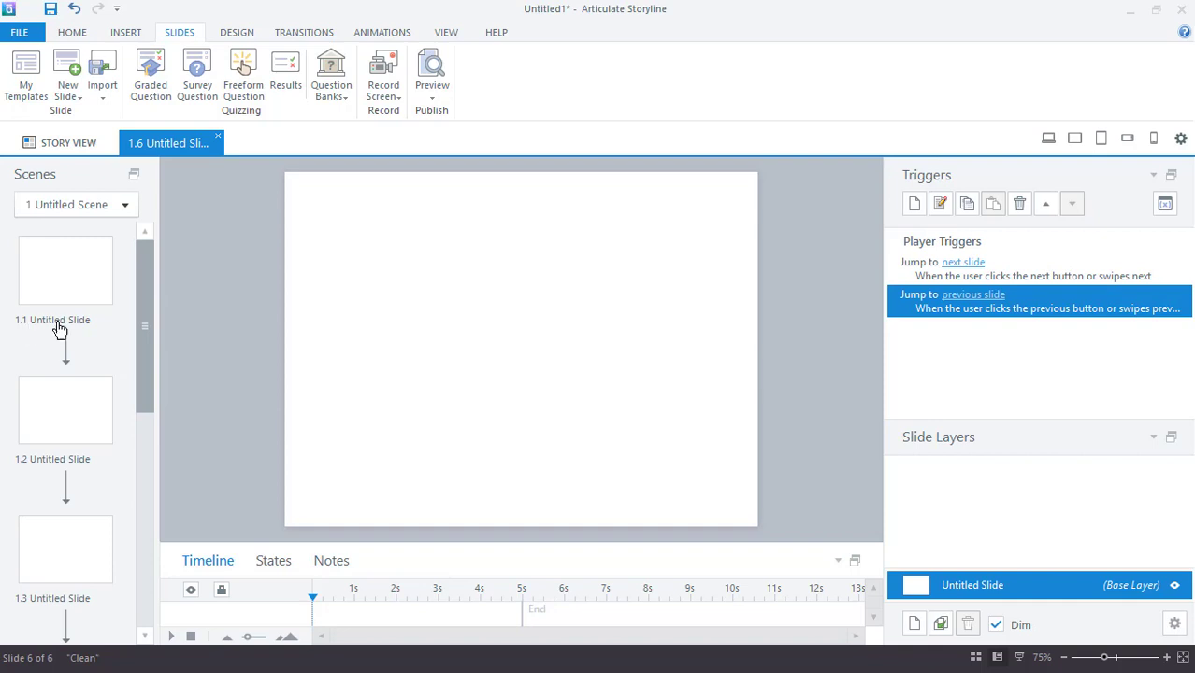
{"action": "left_click_drag", "start_coordinate": [145, 306], "coordinate": [153, 559]}
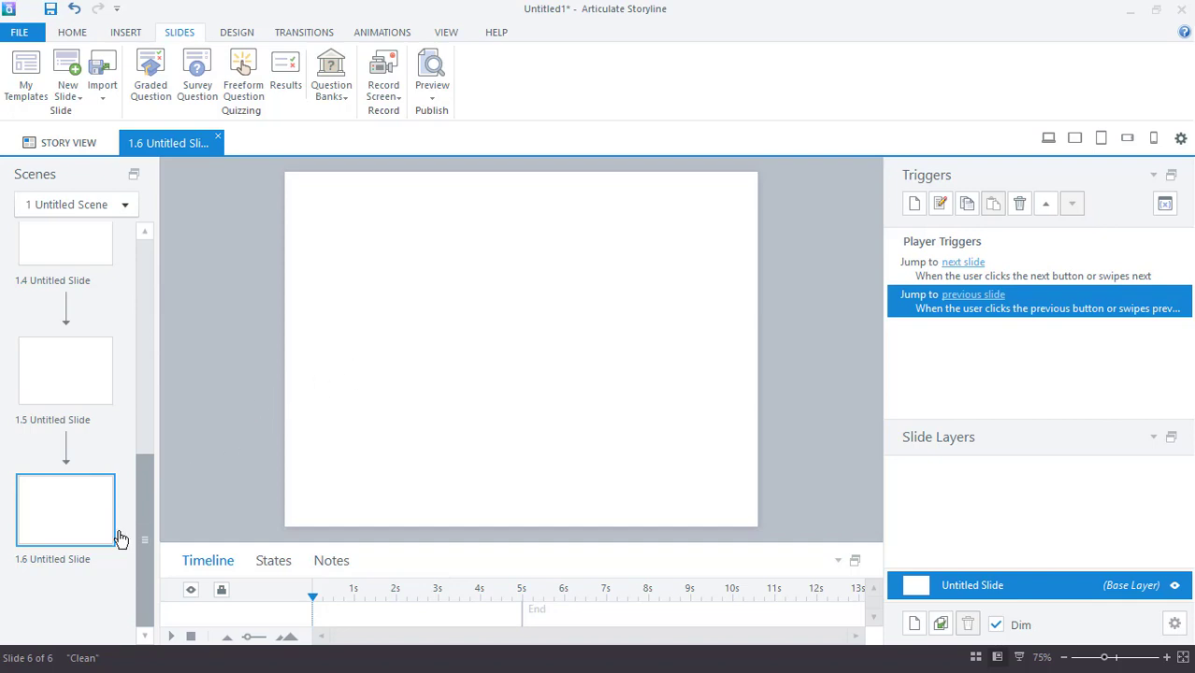
{"action": "left_click_drag", "start_coordinate": [148, 519], "coordinate": [170, 301]}
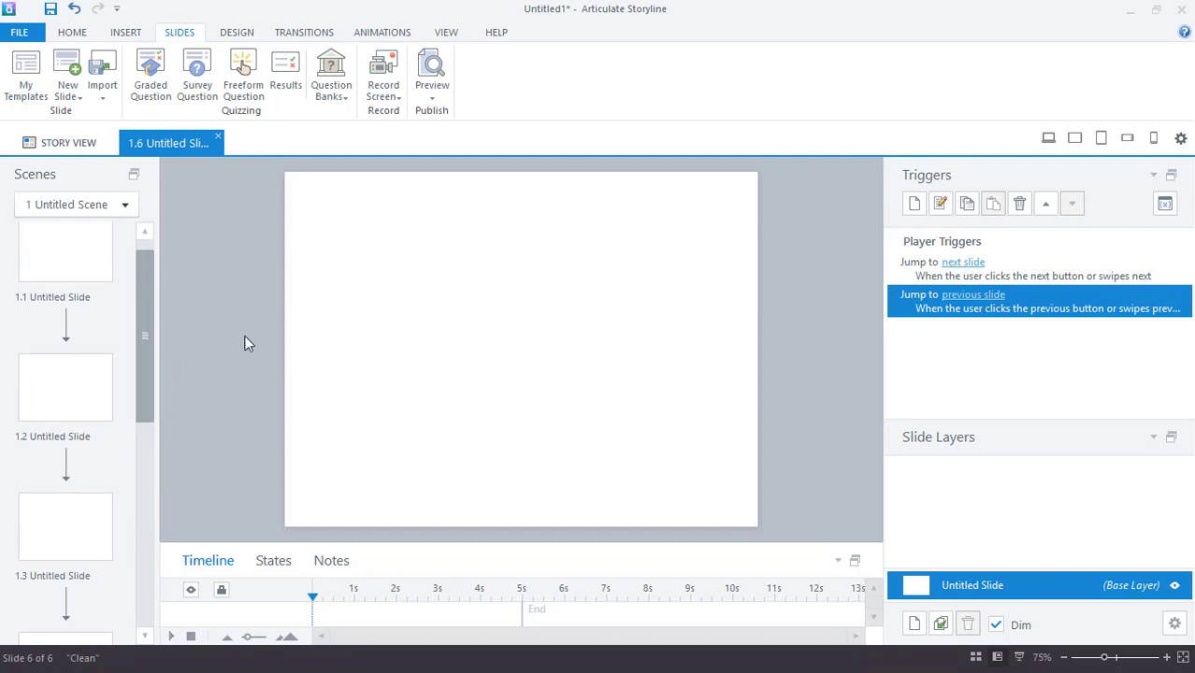
- Switch to Story View and scroll through slides 1.1–1.6 to check their order
{"action": "left_click", "coordinate": [76, 145]}
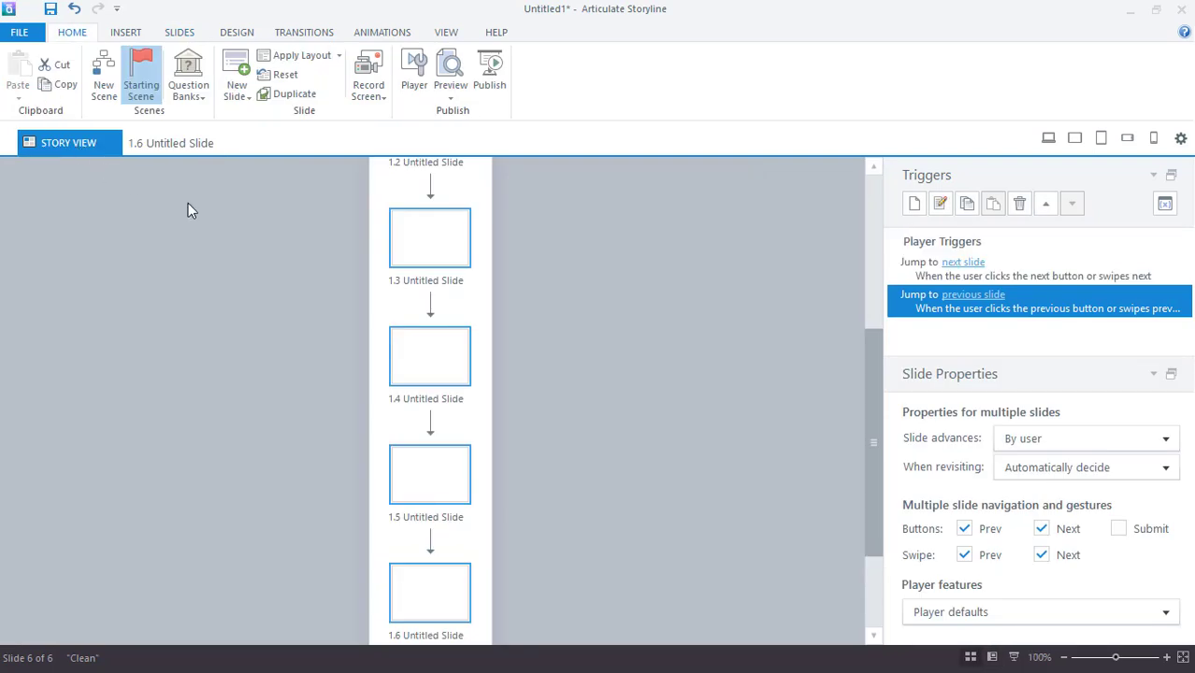
{"action": "scroll", "coordinate": [473, 363], "scroll_direction": "up", "scroll_amount": 3}
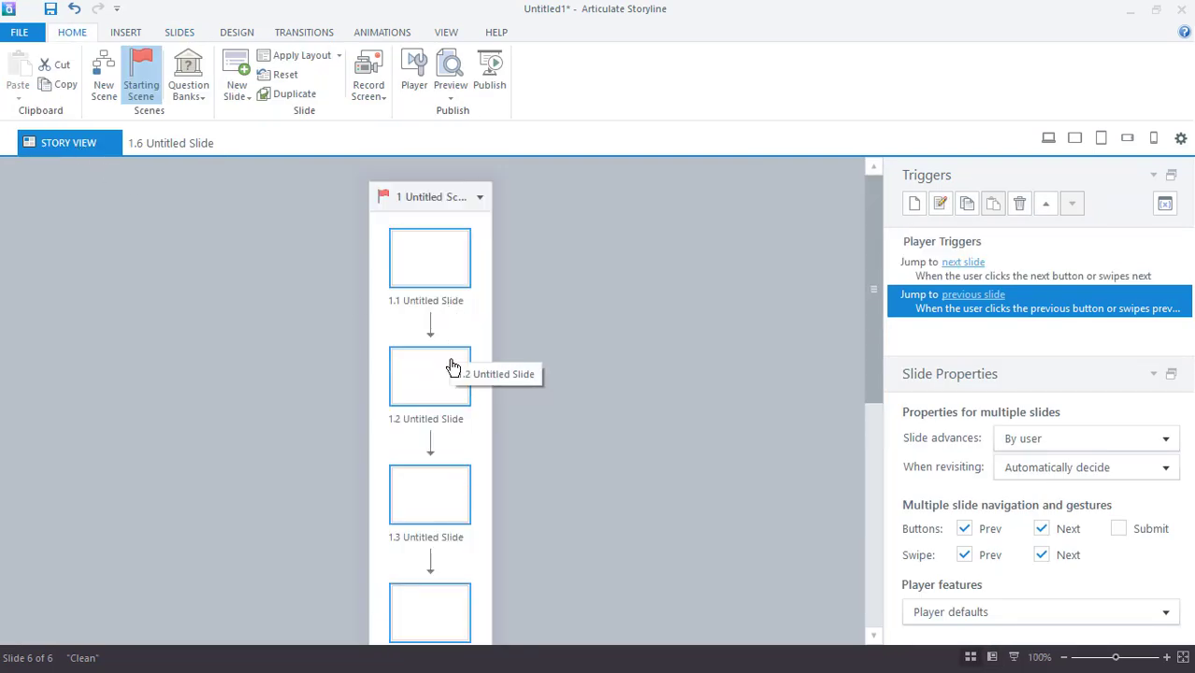
{"action": "scroll", "coordinate": [444, 480], "scroll_direction": "down", "scroll_amount": 5}
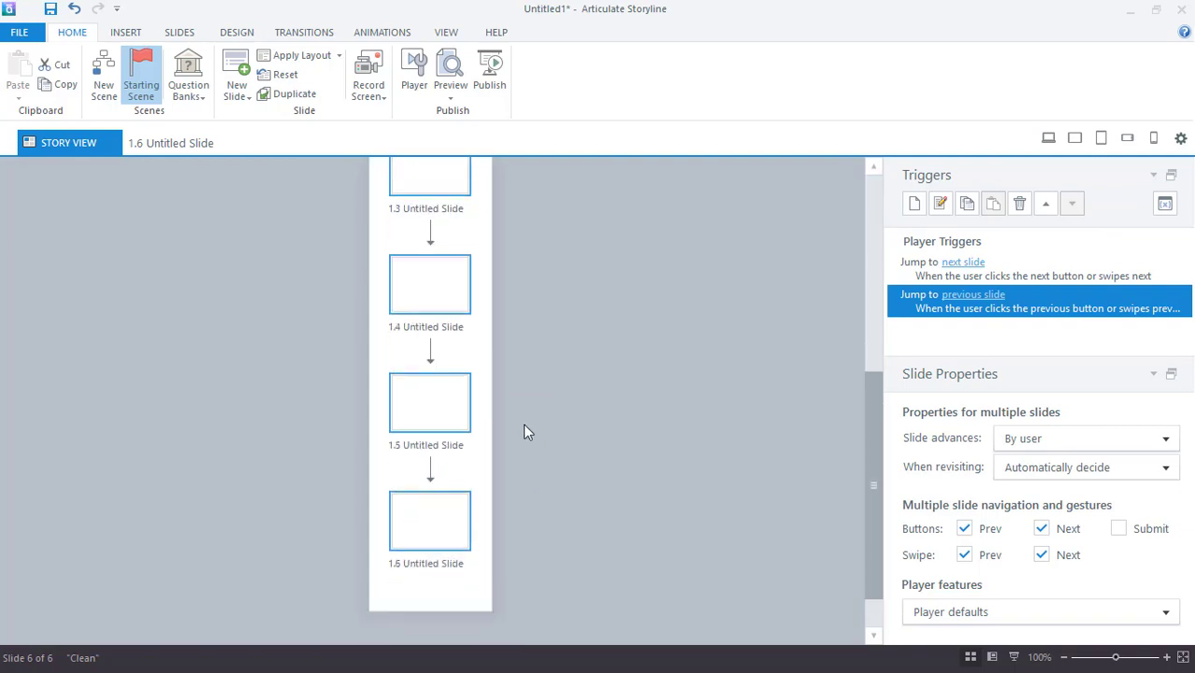
{"action": "scroll", "coordinate": [525, 431], "scroll_direction": "up", "scroll_amount": 3}
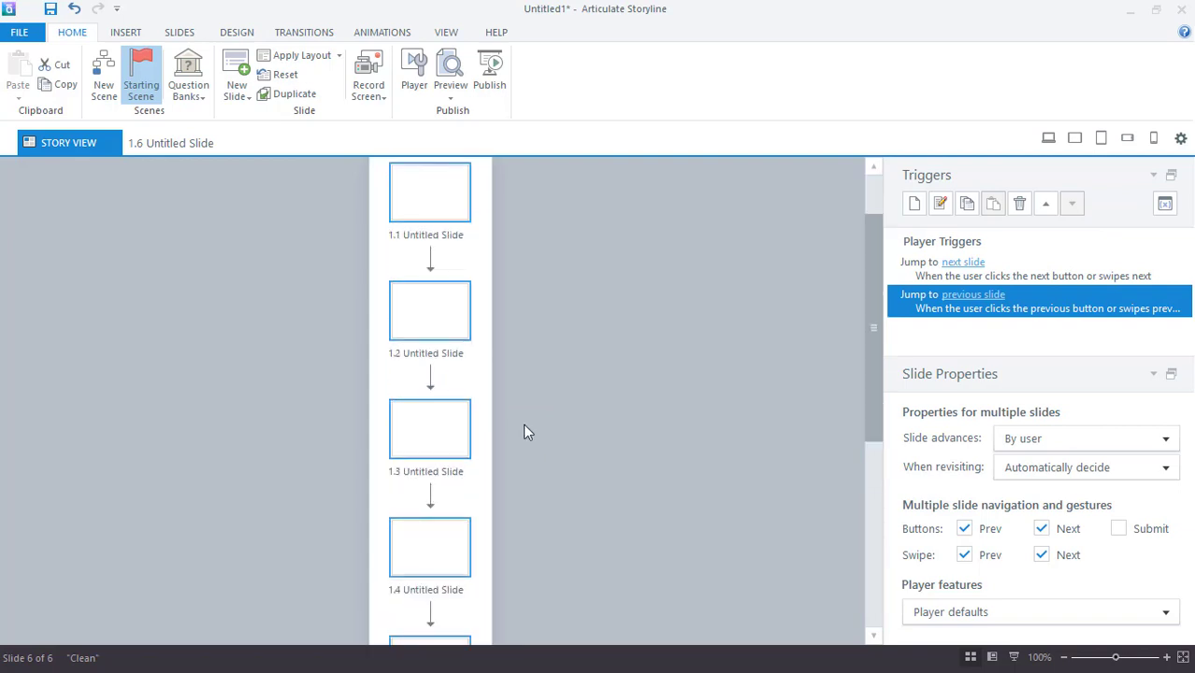
{"action": "scroll", "coordinate": [469, 376], "scroll_direction": "up", "scroll_amount": 1}
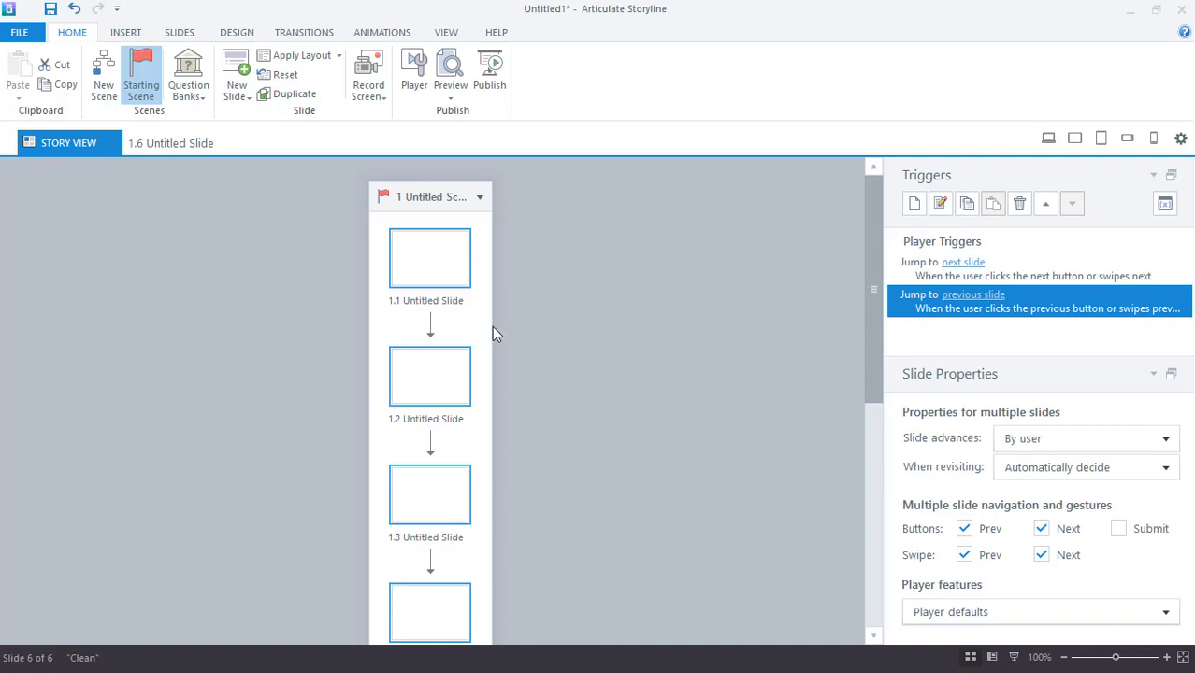
- Save the project as 'Membuat Media Pembelajaran 01' in My Articulate Projects
{"action": "left_click", "coordinate": [19, 35]}
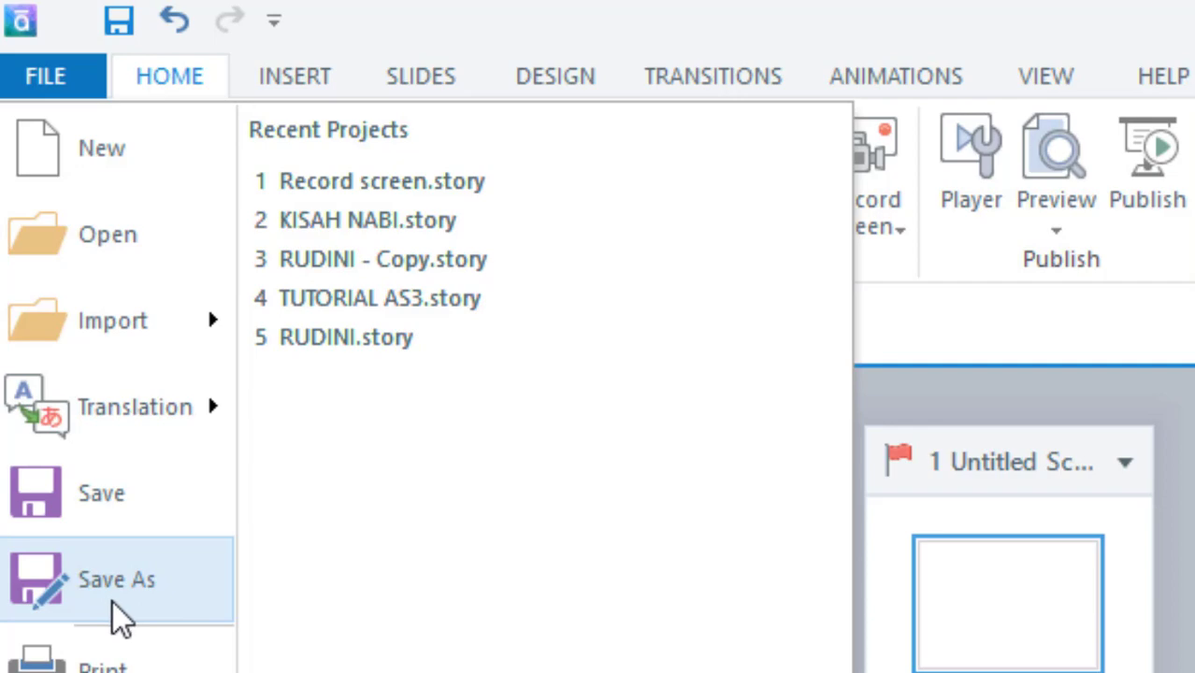
{"action": "left_click", "coordinate": [64, 495]}
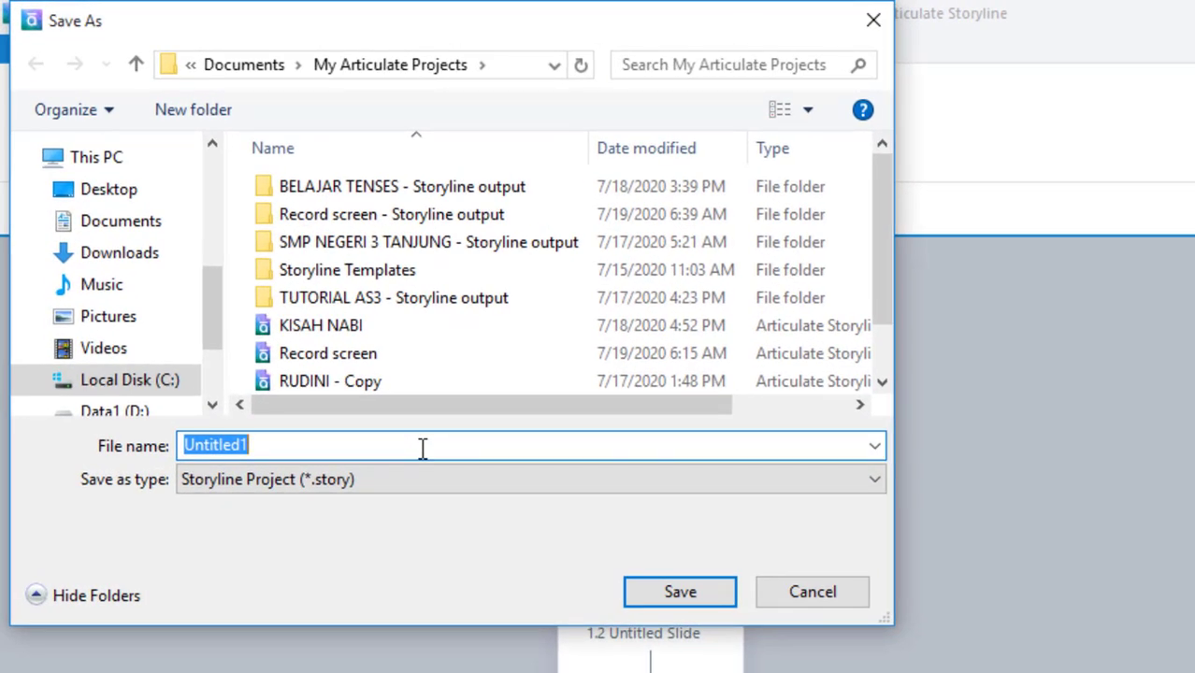
{"action": "type", "text": "Mem"}
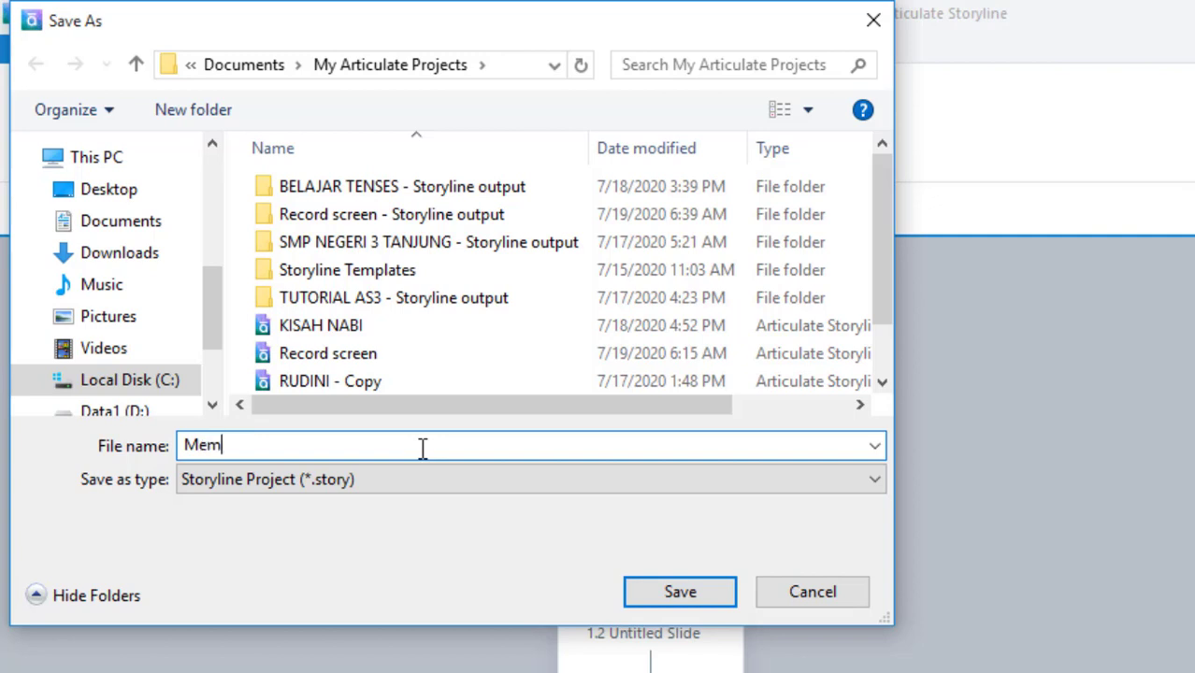
{"action": "type", "text": "buat Media P"}
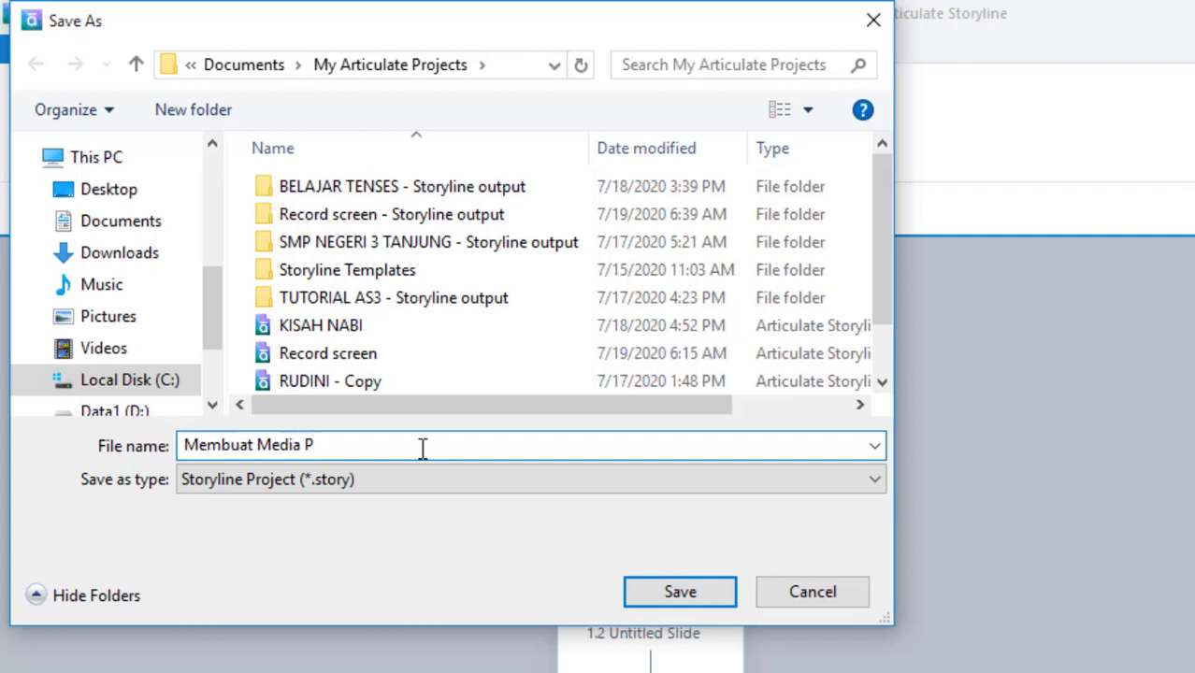
{"action": "type", "text": "embelajar"}
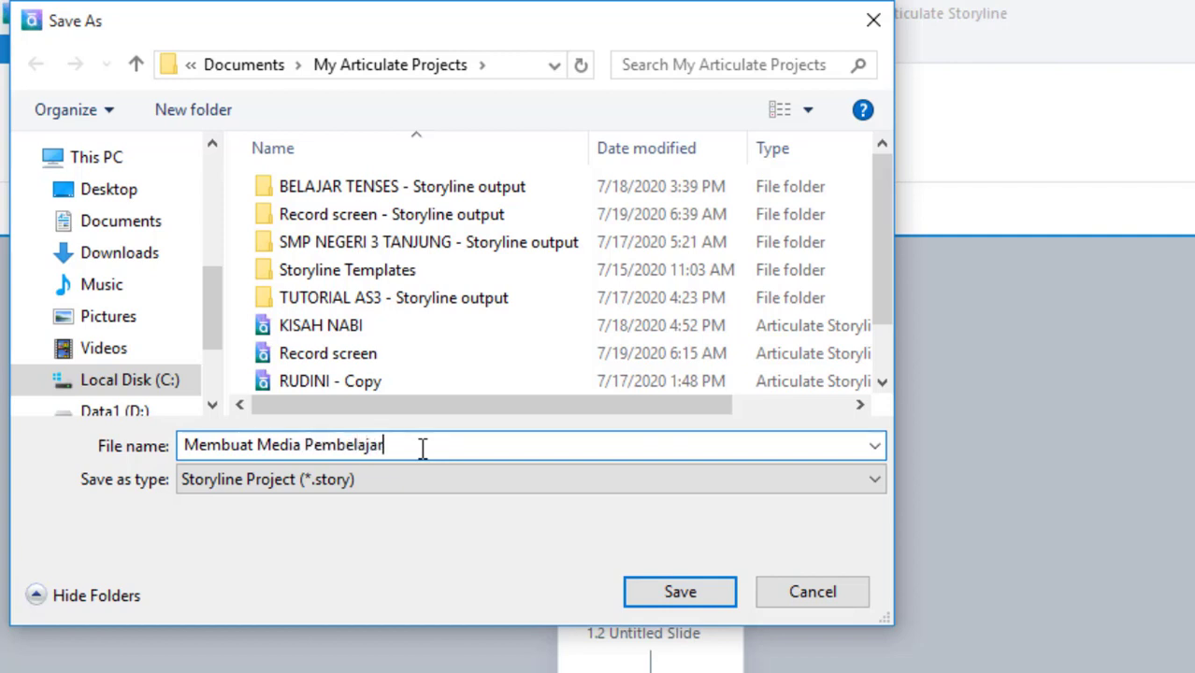
{"action": "type", "text": "an 01"}
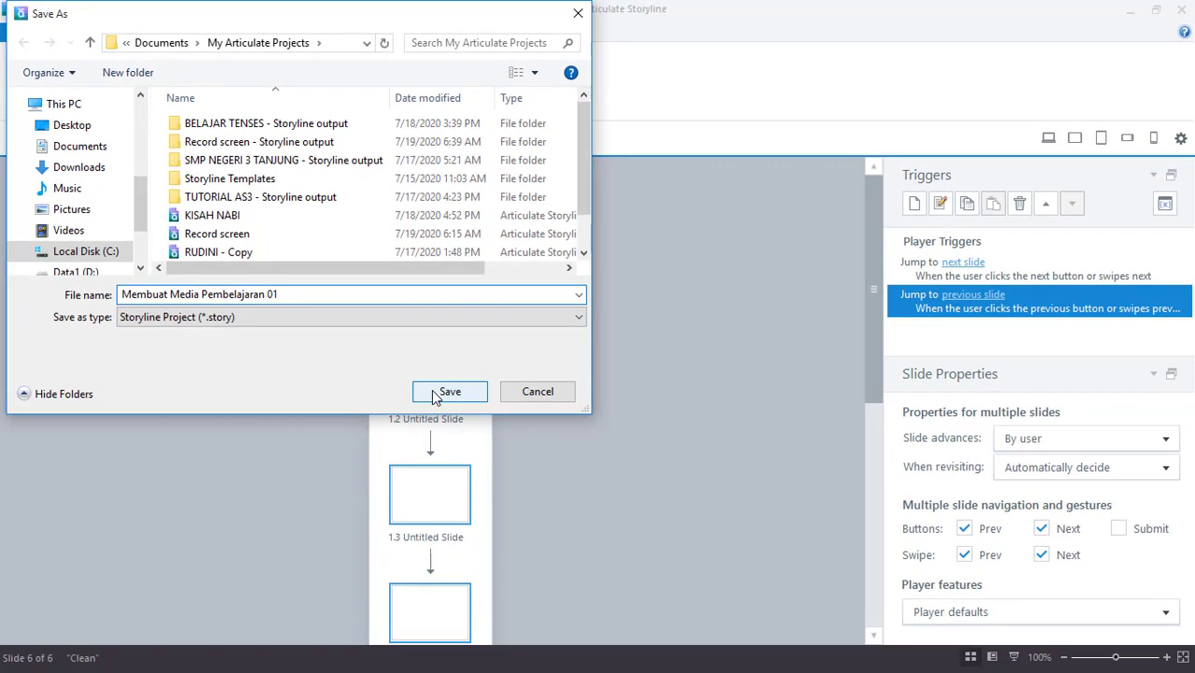
{"action": "left_click", "coordinate": [554, 493]}
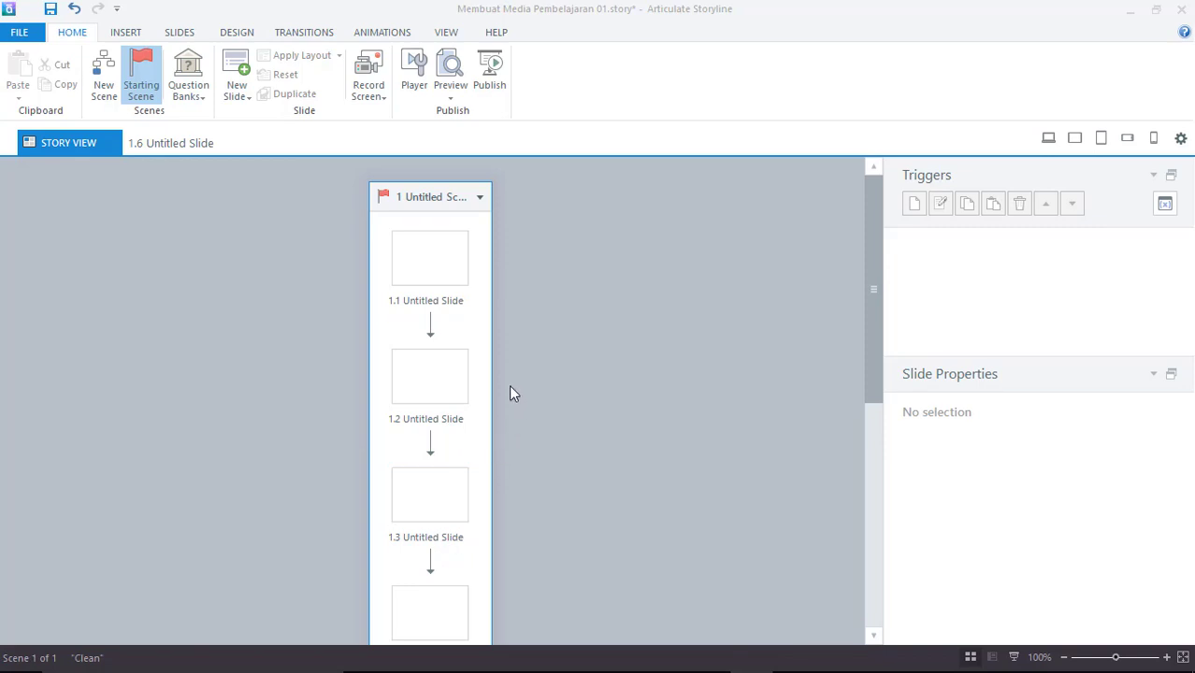
- Rename the scene to BELAJAR TENSES
{"action": "double_click", "coordinate": [432, 199]}
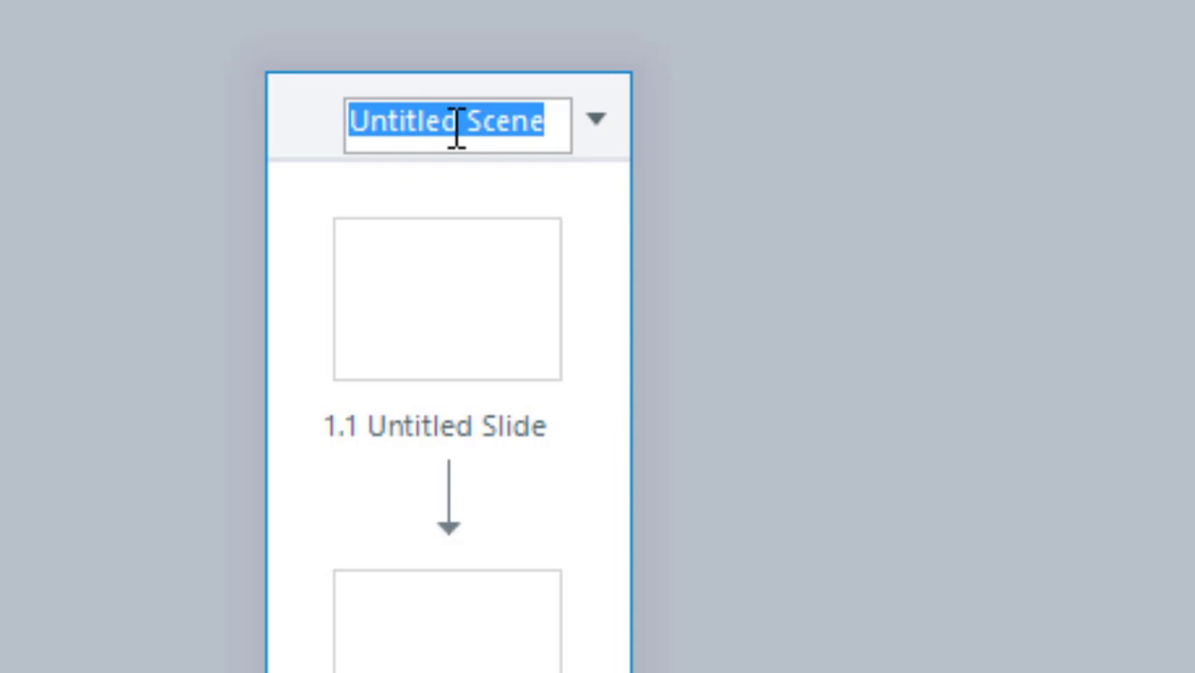
{"action": "type", "text": "BEL"}
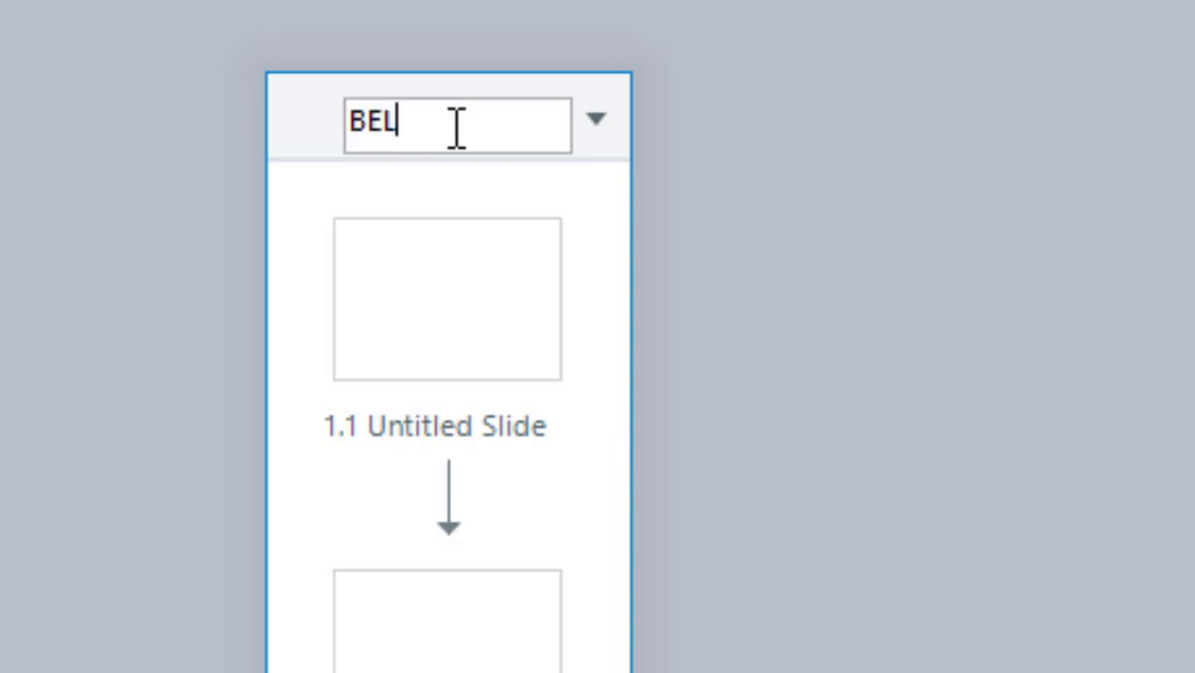
{"action": "type", "text": "AJAR "}
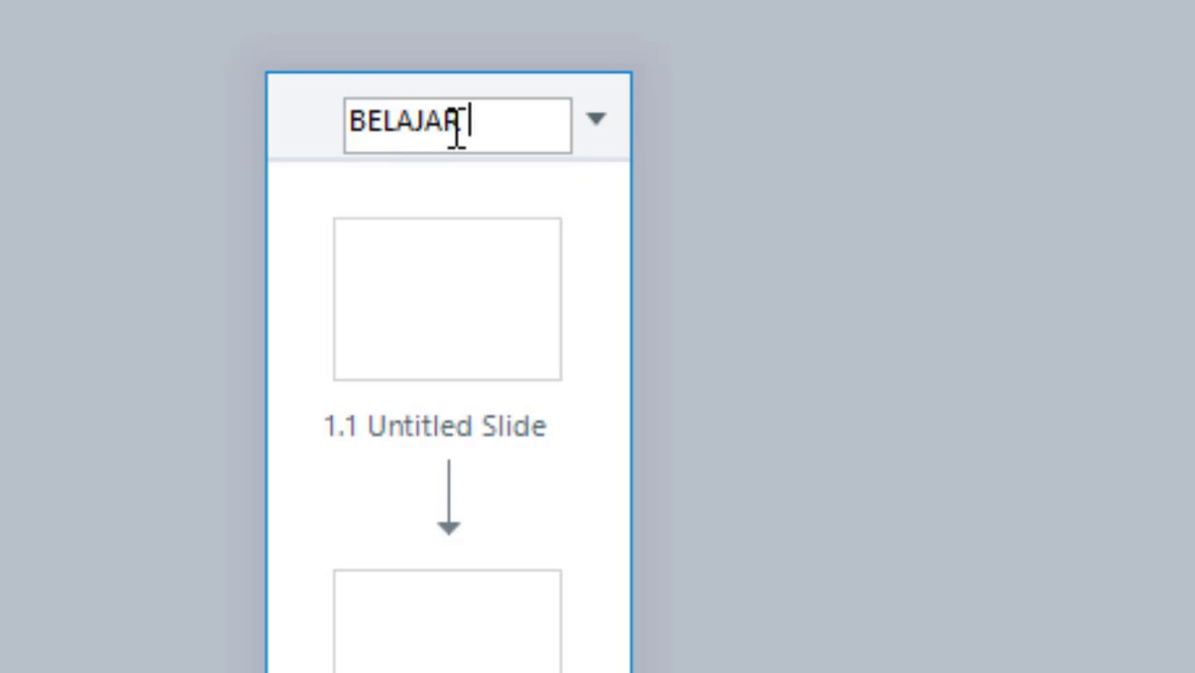
{"action": "type", "text": "TENSES"}
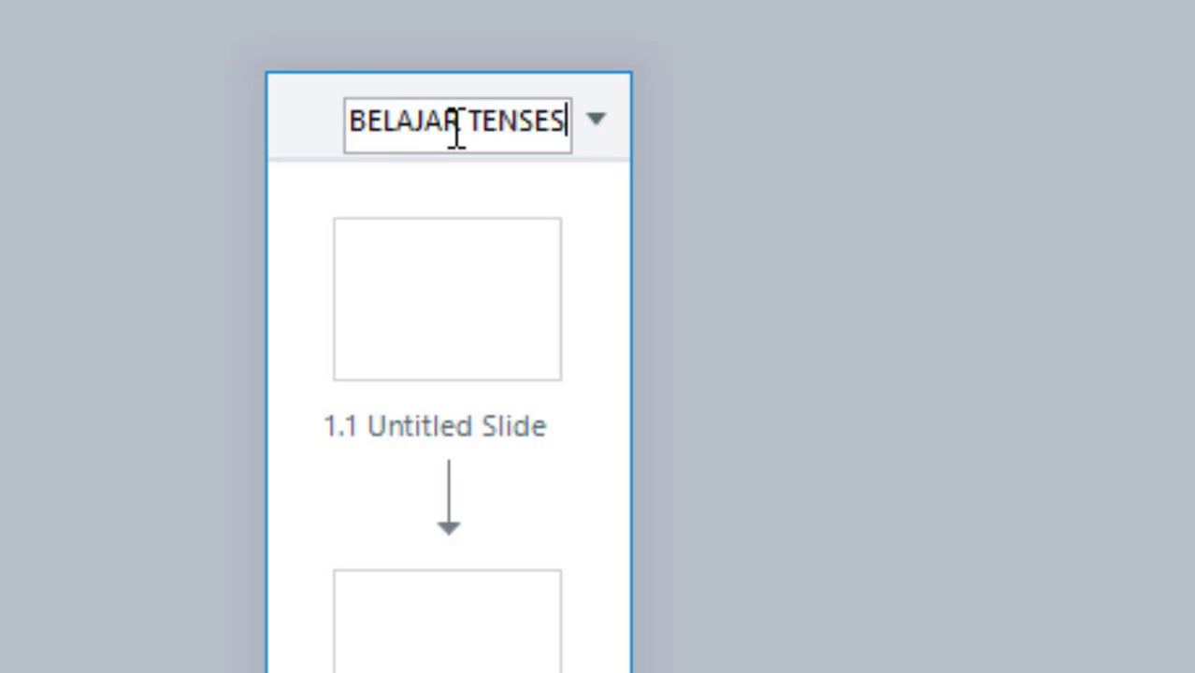
{"action": "key", "text": "Return"}
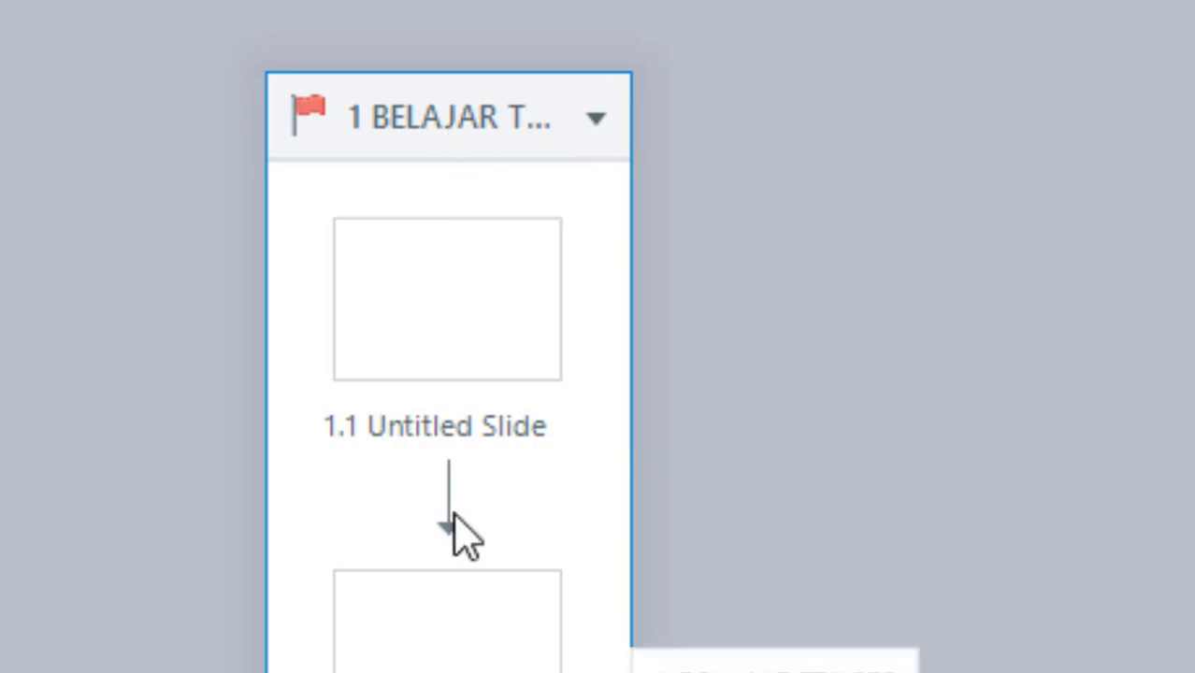
- Rename slides 1.1, 1.2 and 1.3 to OPENING, MENU and MATERI
{"action": "left_click", "coordinate": [431, 432]}
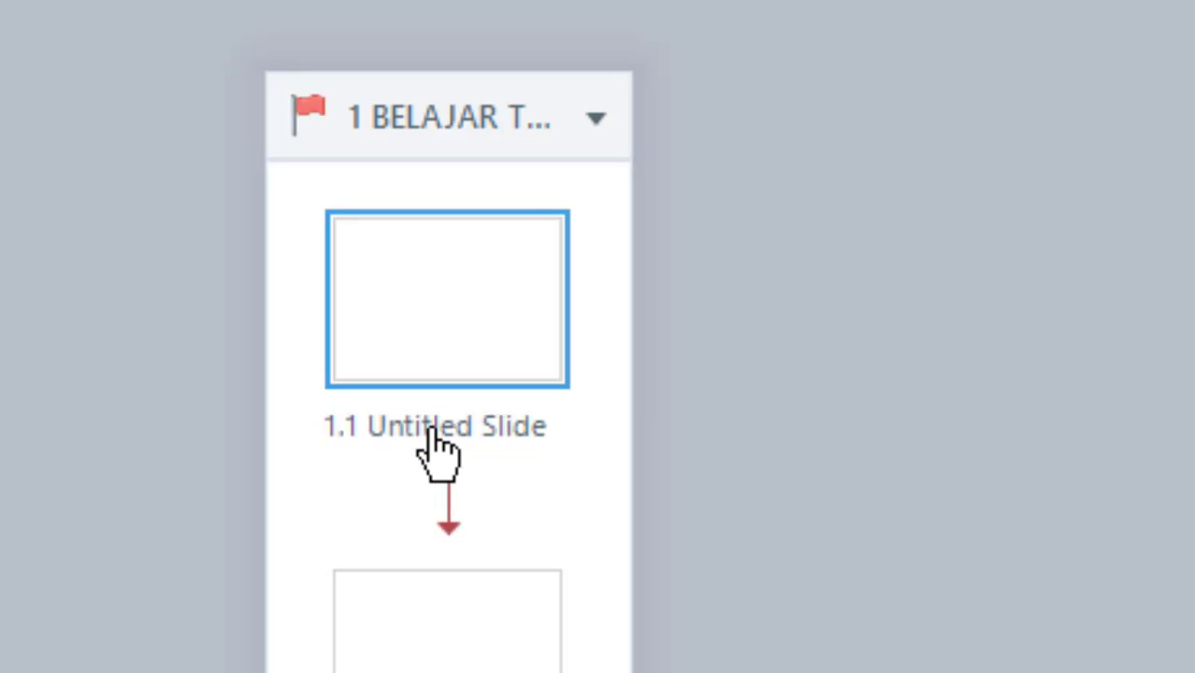
{"action": "left_click", "coordinate": [433, 435]}
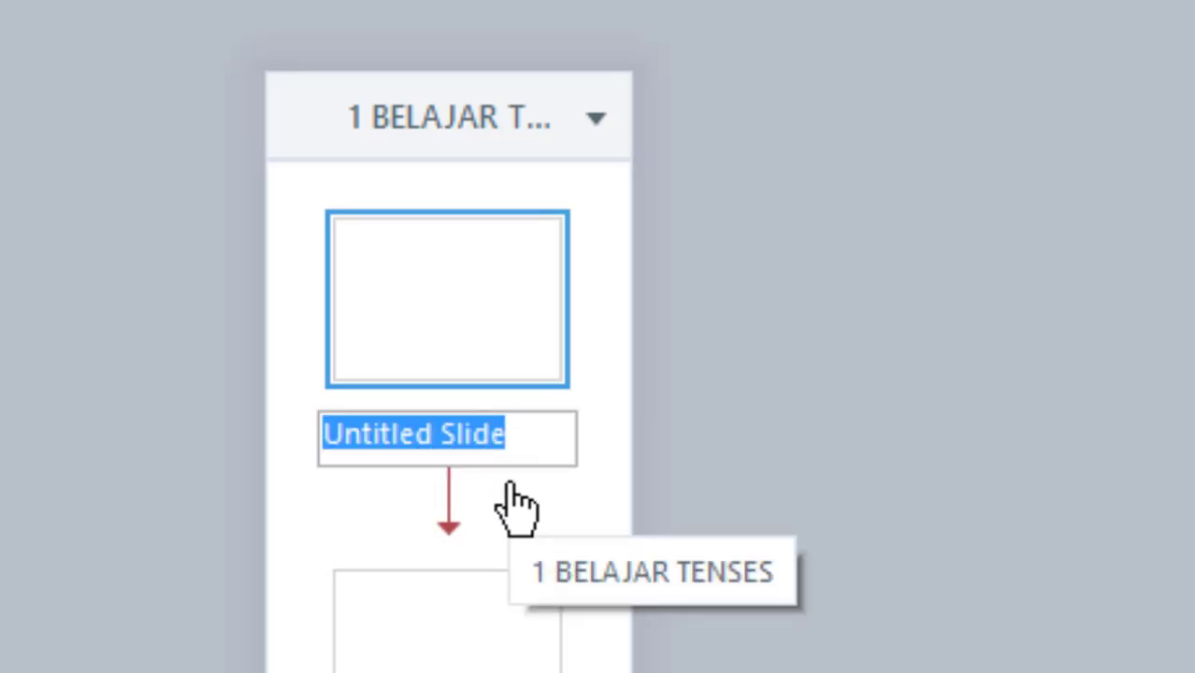
{"action": "type", "text": "OP"}
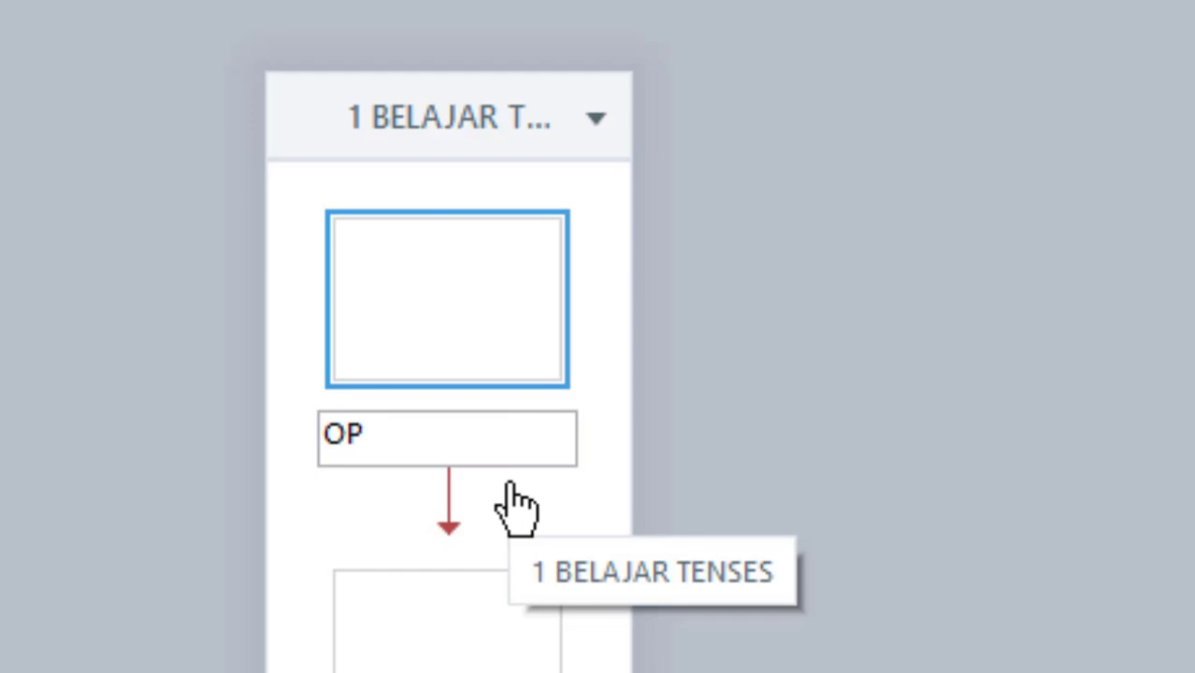
{"action": "type", "text": "ENI"}
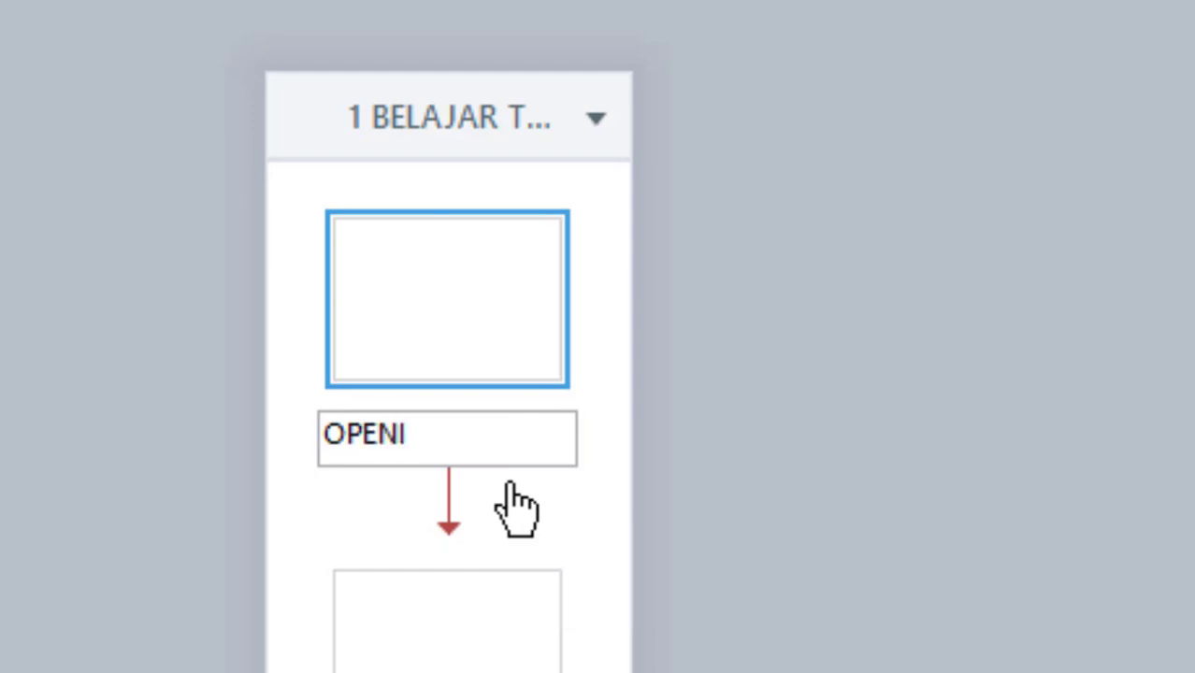
{"action": "type", "text": "NG"}
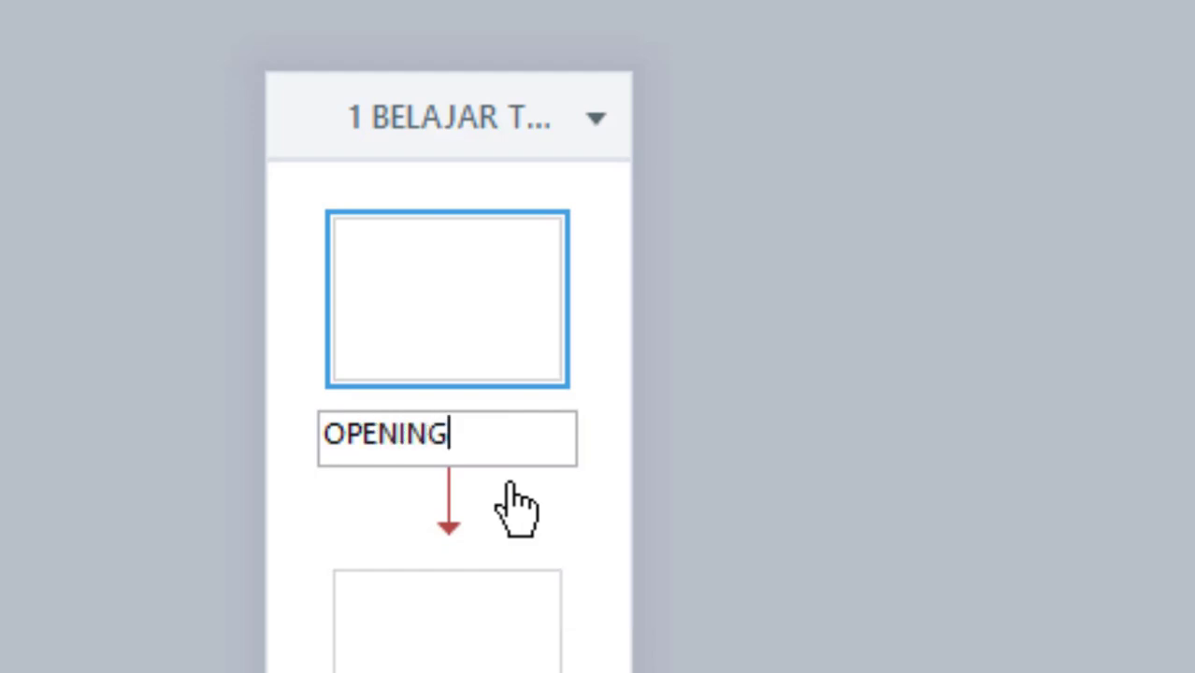
{"action": "key", "text": "Return"}
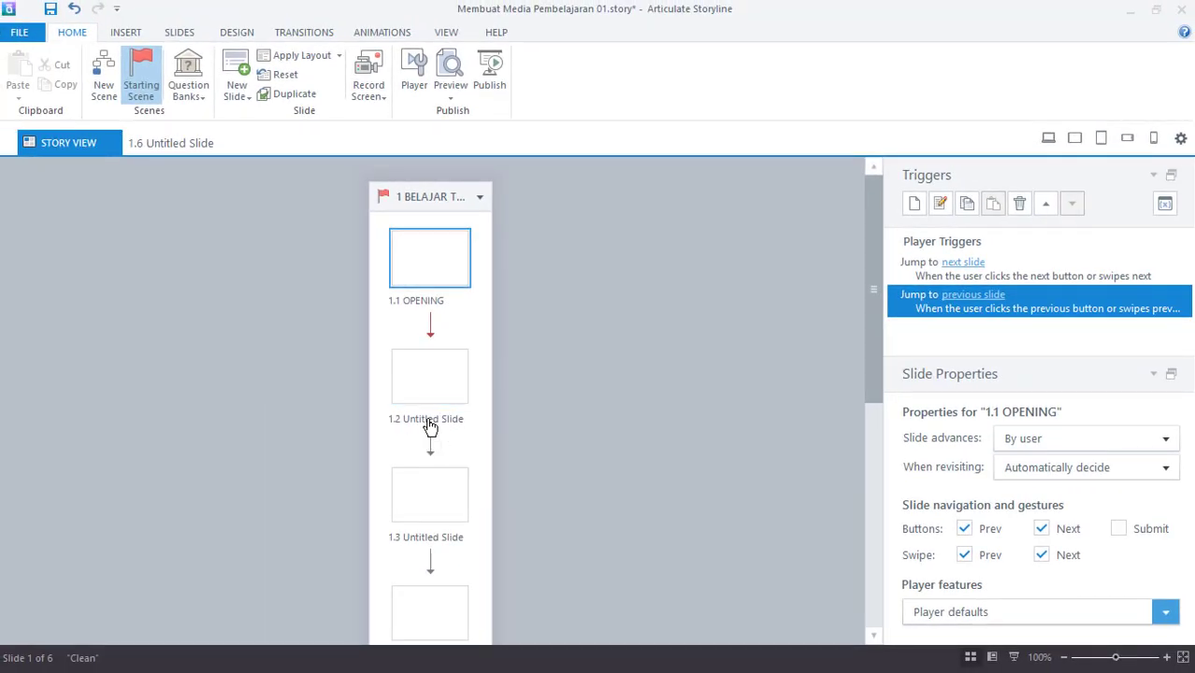
{"action": "double_click", "coordinate": [429, 423]}
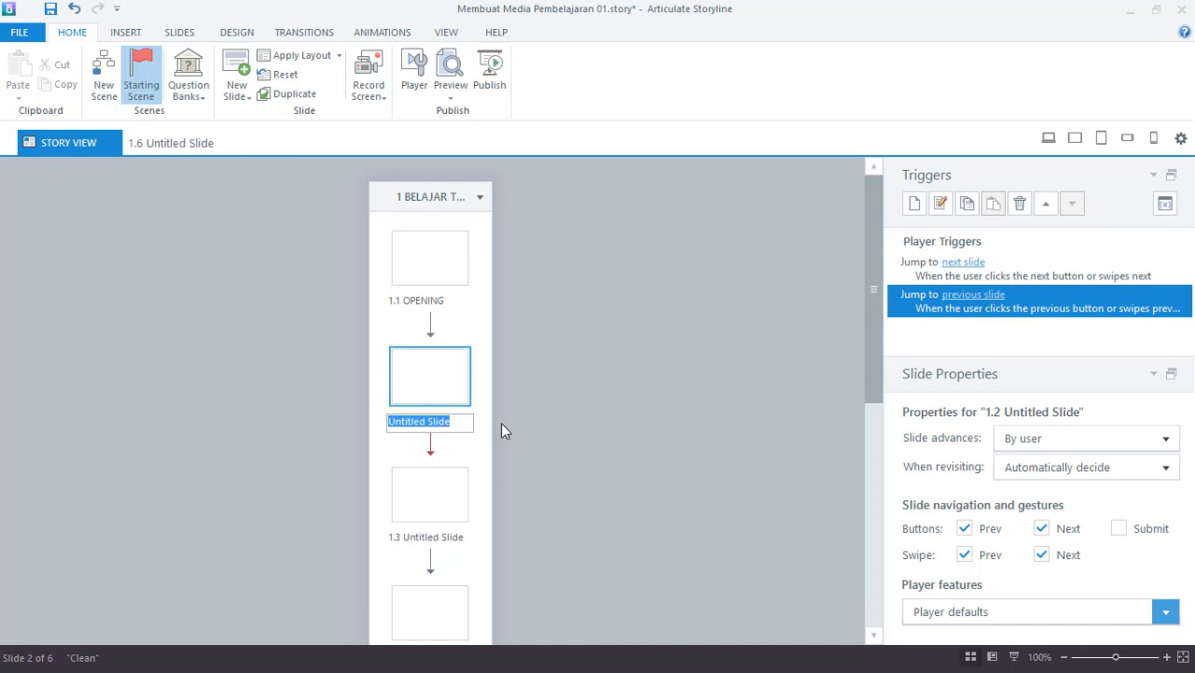
{"action": "type", "text": "ME"}
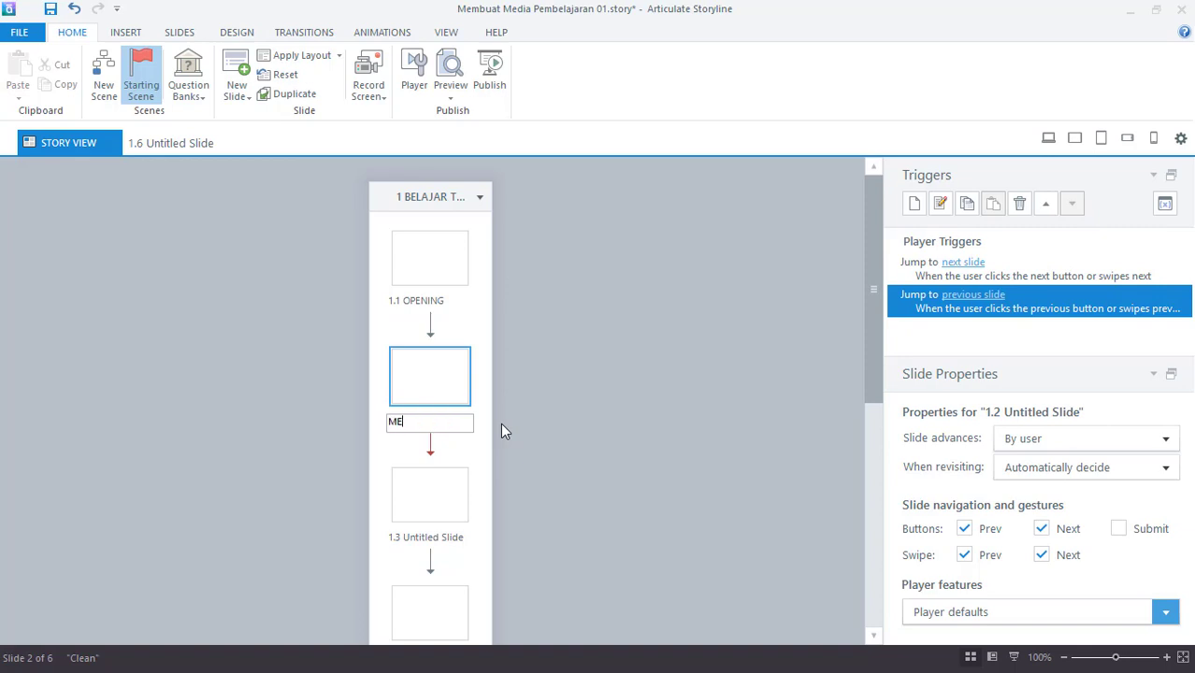
{"action": "type", "text": "NU"}
{"action": "key", "text": "Return"}
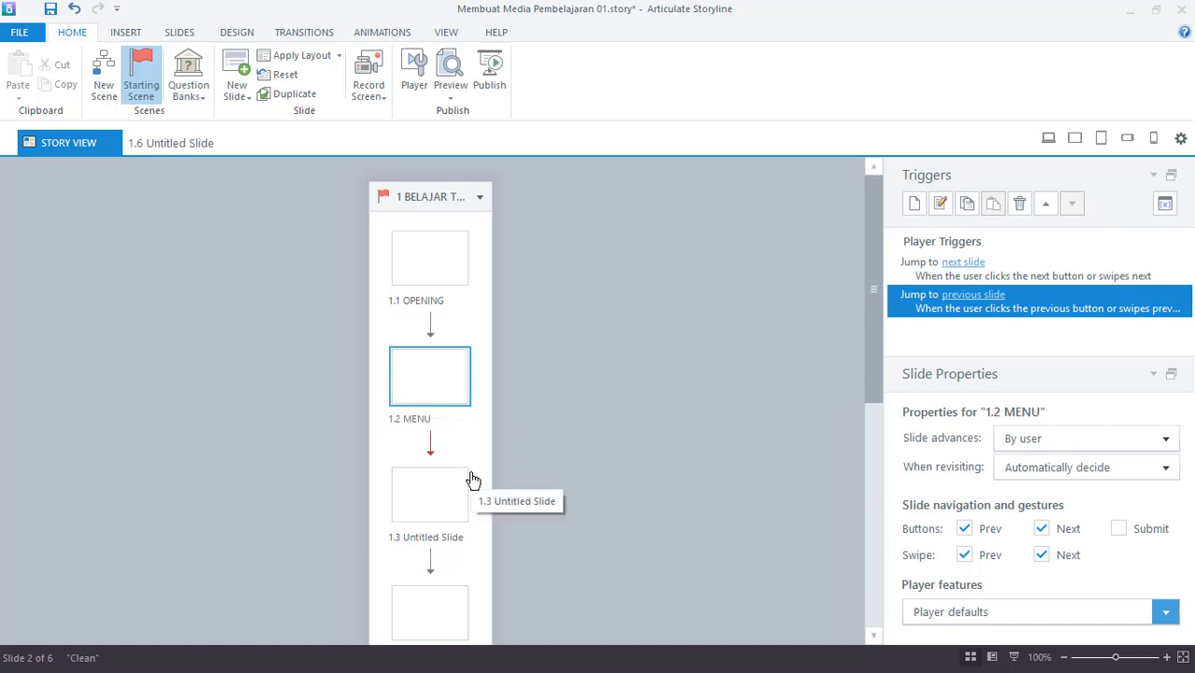
{"action": "scroll", "coordinate": [472, 481], "scroll_direction": "down", "scroll_amount": 1}
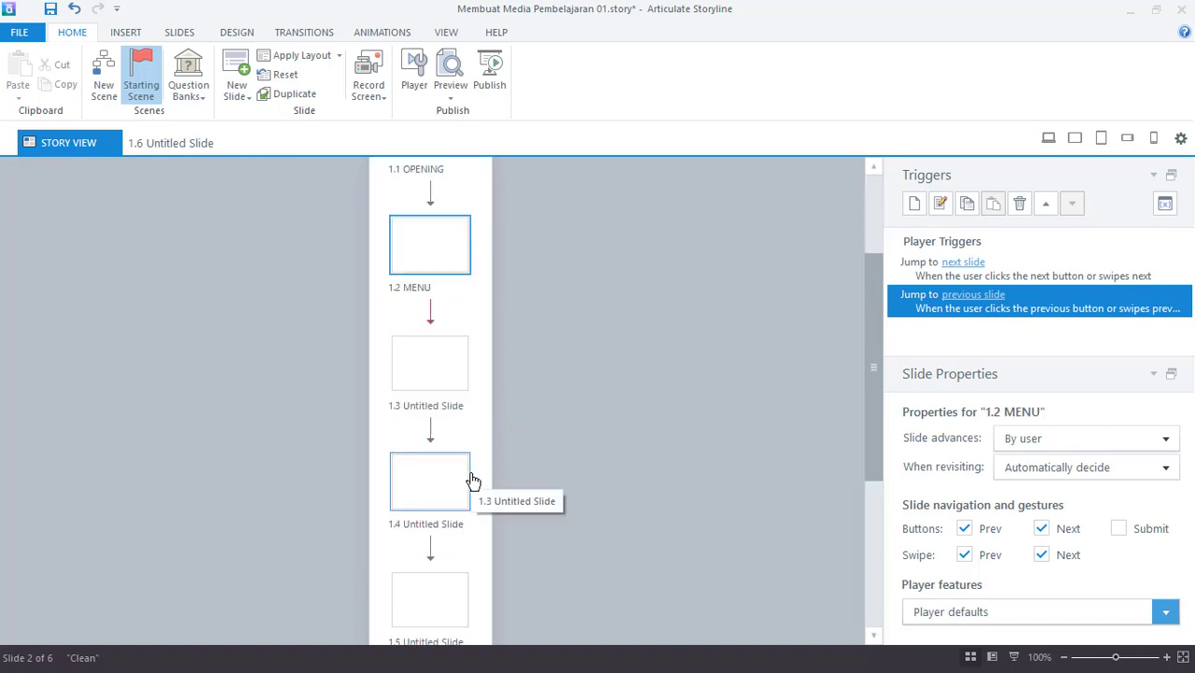
{"action": "double_click", "coordinate": [423, 409]}
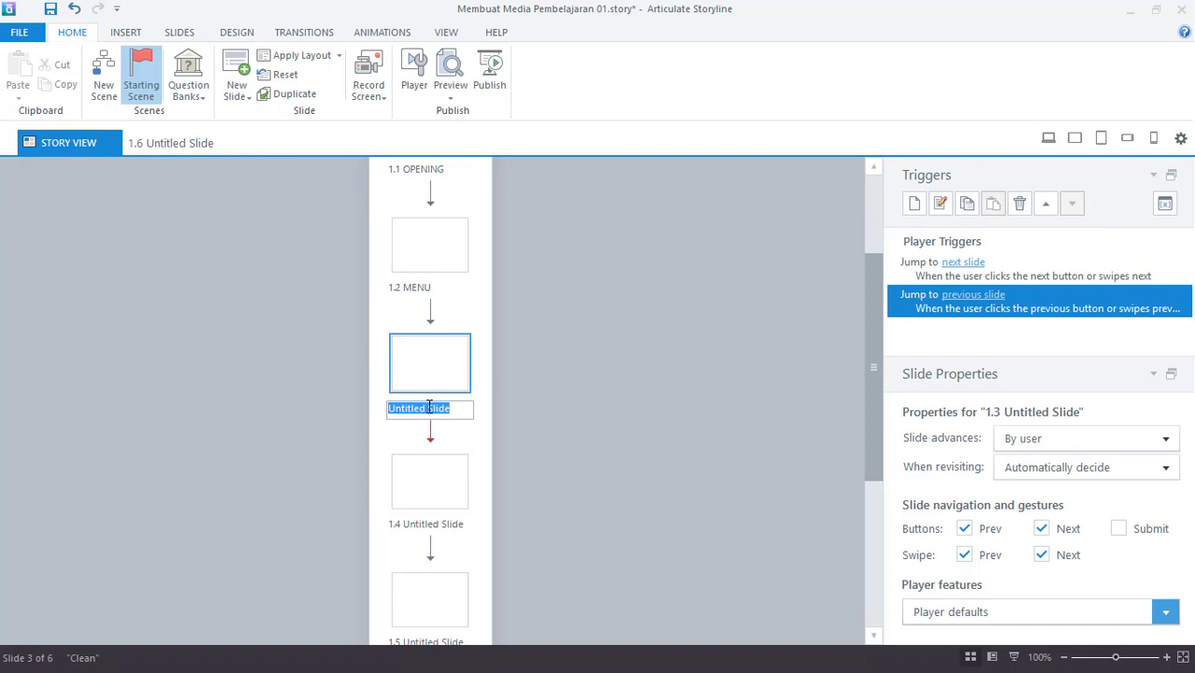
{"action": "type", "text": "MAT"}
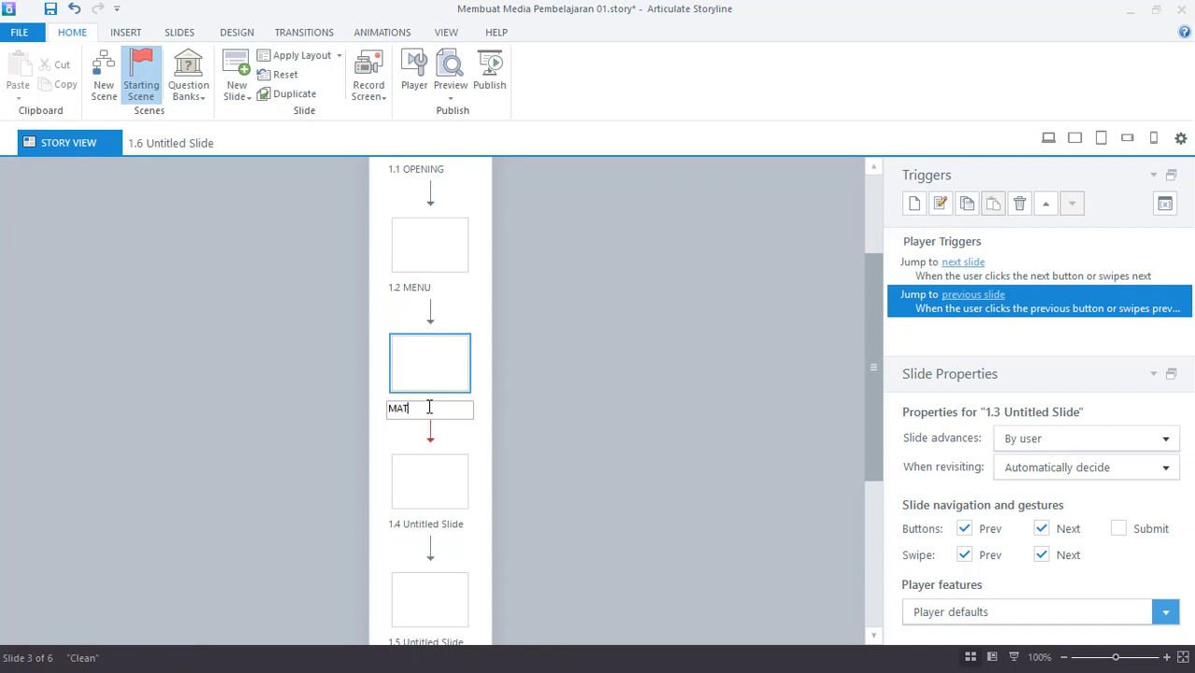
{"action": "type", "text": "ERI"}
{"action": "left_click", "coordinate": [423, 529]}
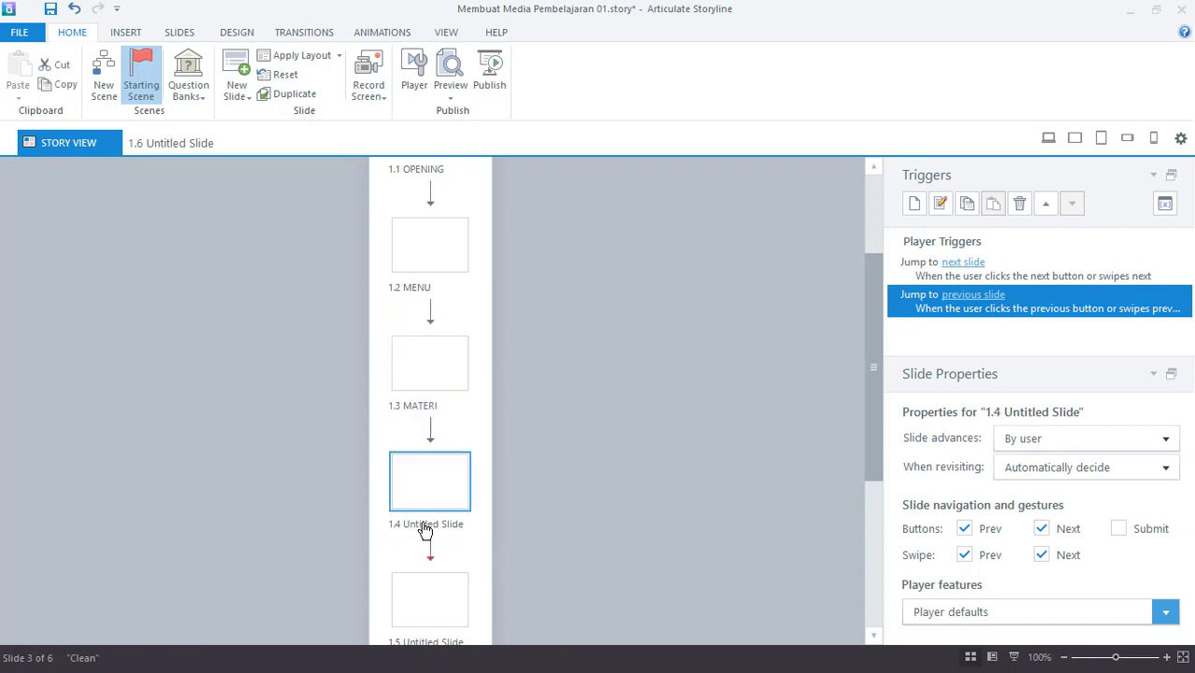
- Rename slides 1.4, 1.5 and 1.6 to QUIZZ, EVALUASI and TENTANG SAYA
{"action": "left_click", "coordinate": [424, 530]}
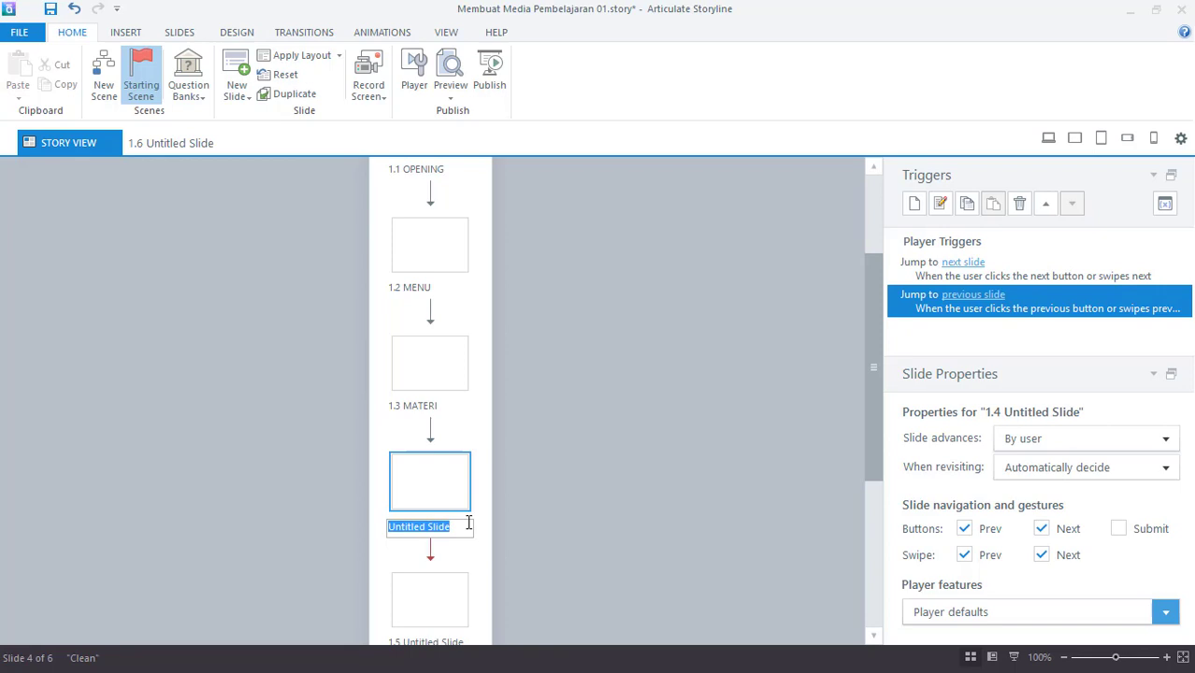
{"action": "type", "text": "QUIZZ"}
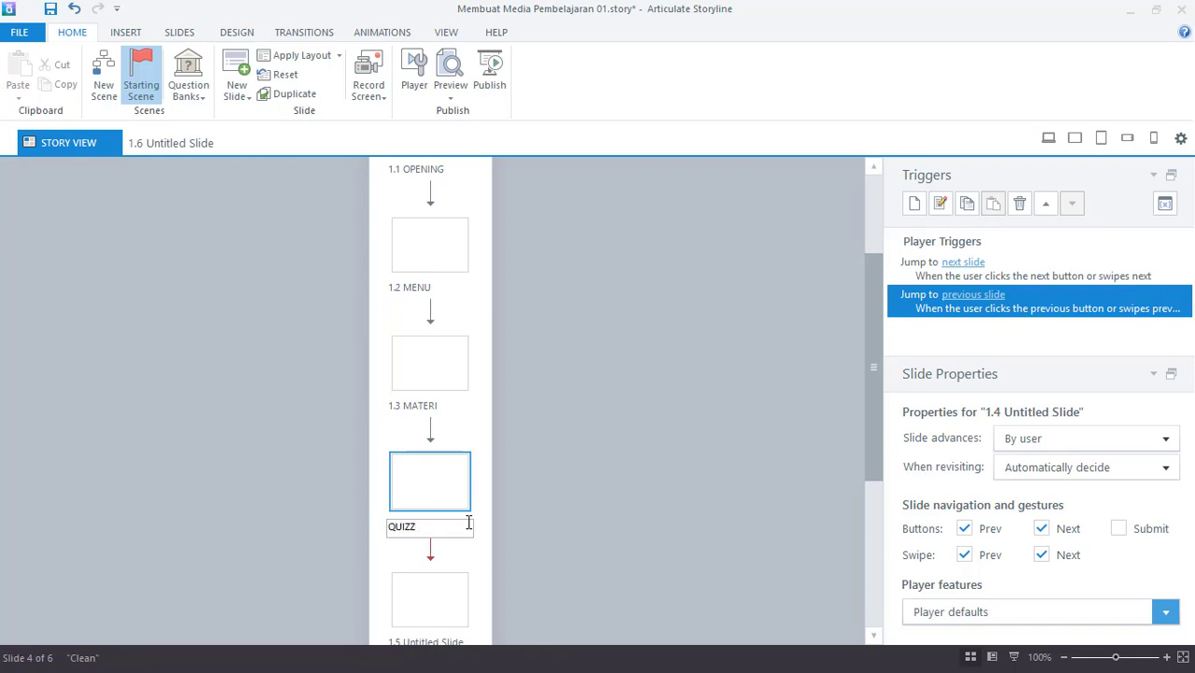
{"action": "key", "text": "Return"}
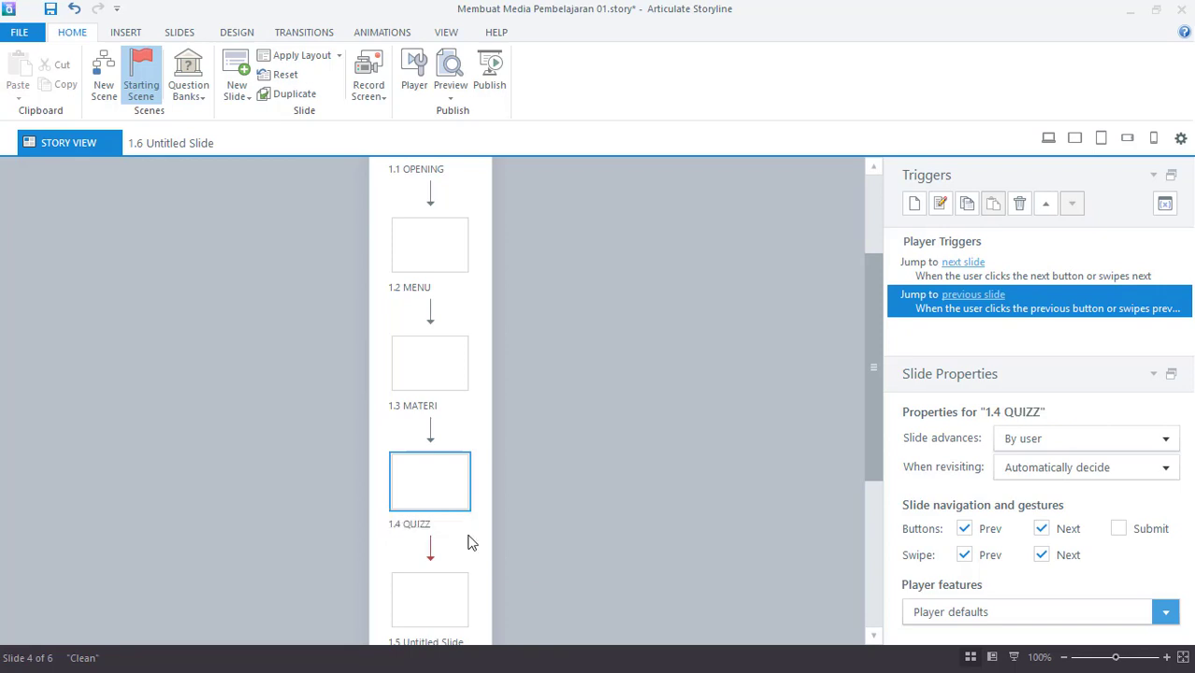
{"action": "scroll", "coordinate": [468, 542], "scroll_direction": "down", "scroll_amount": 2}
{"action": "double_click", "coordinate": [426, 506]}
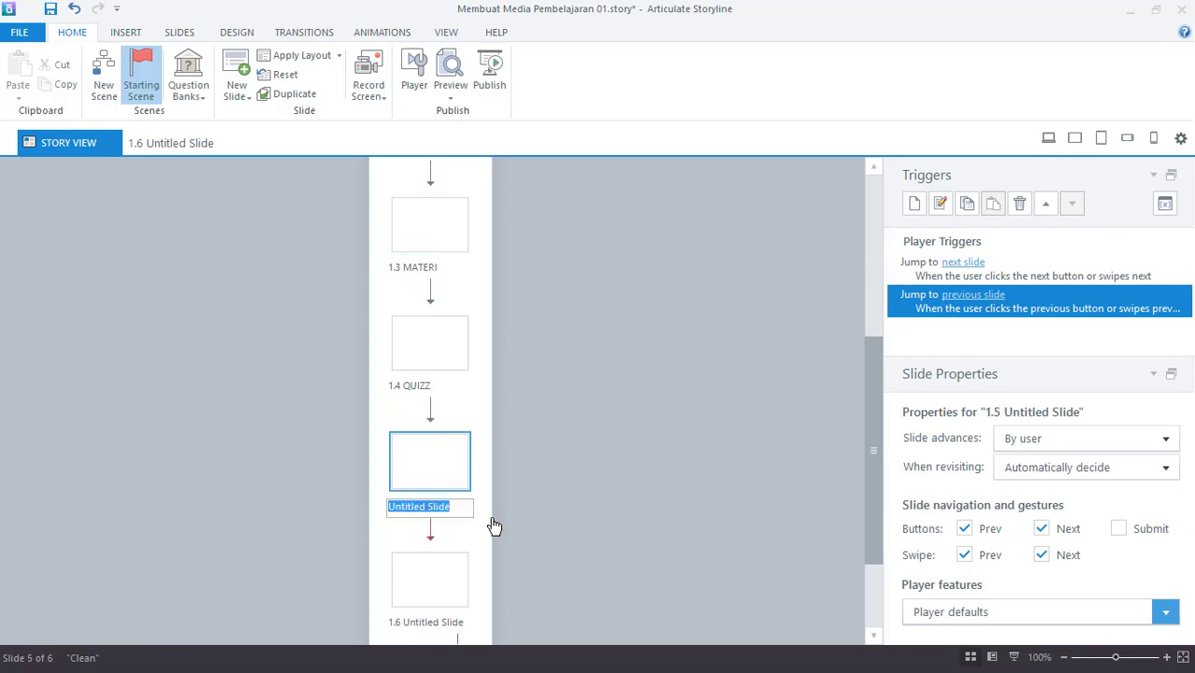
{"action": "type", "text": "EV"}
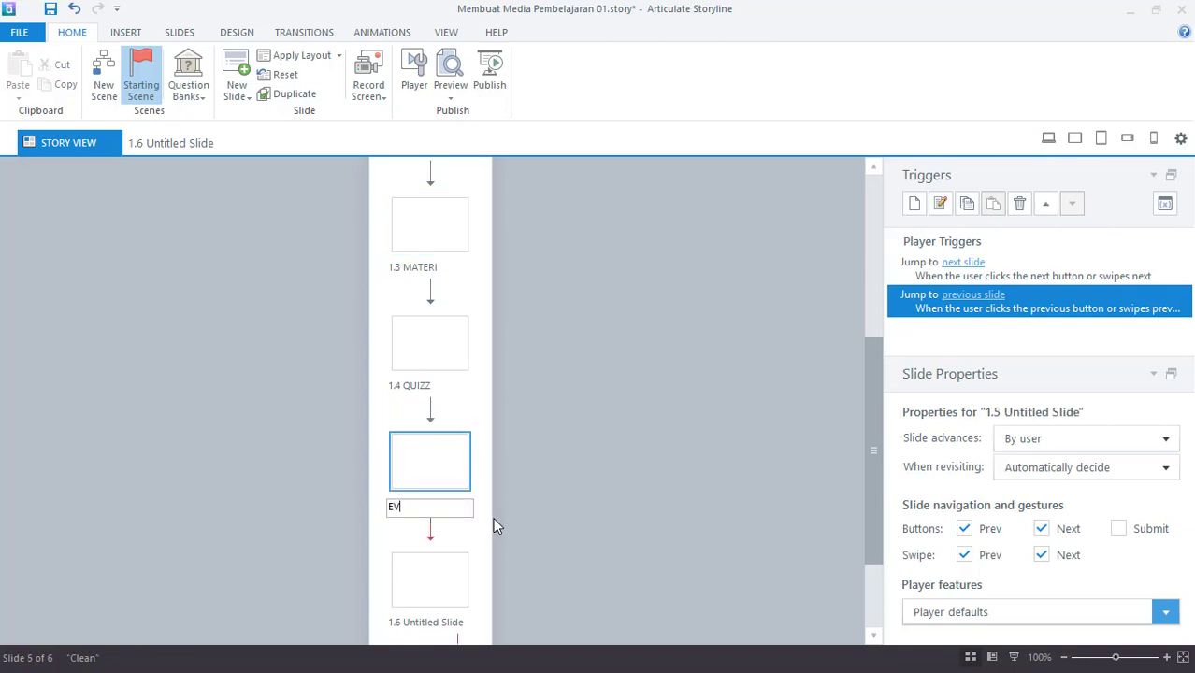
{"action": "type", "text": "ALUASI"}
{"action": "key", "text": "Return"}
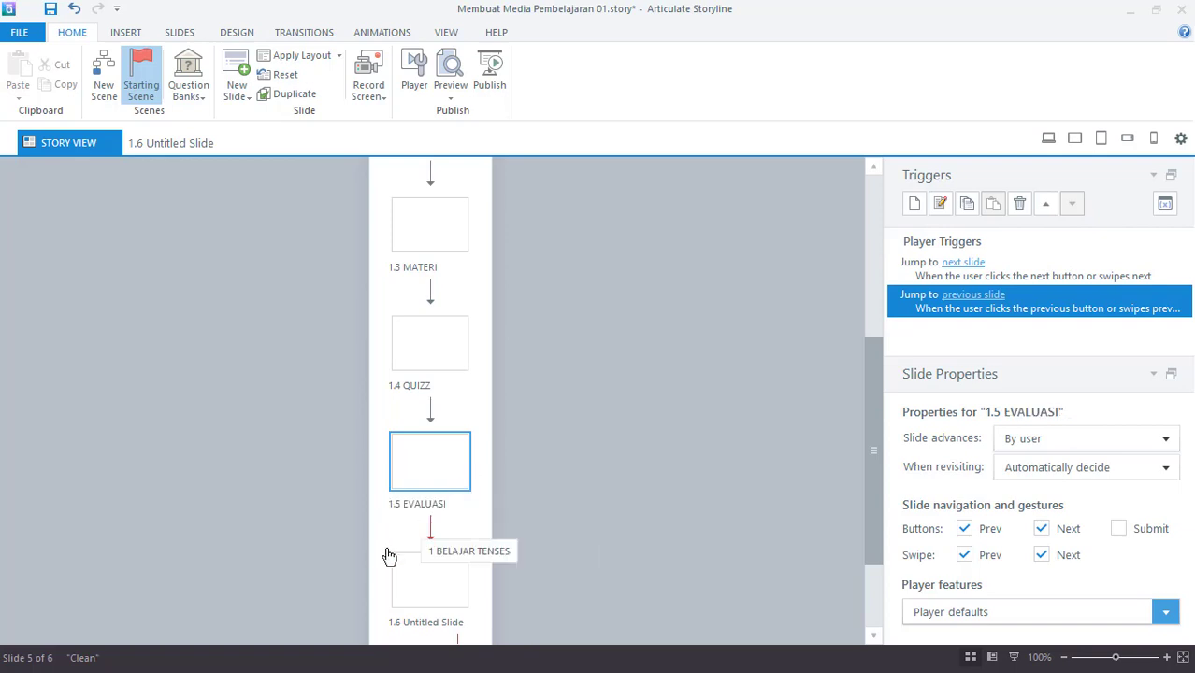
{"action": "scroll", "coordinate": [389, 556], "scroll_direction": "down", "scroll_amount": 2}
{"action": "double_click", "coordinate": [424, 518]}
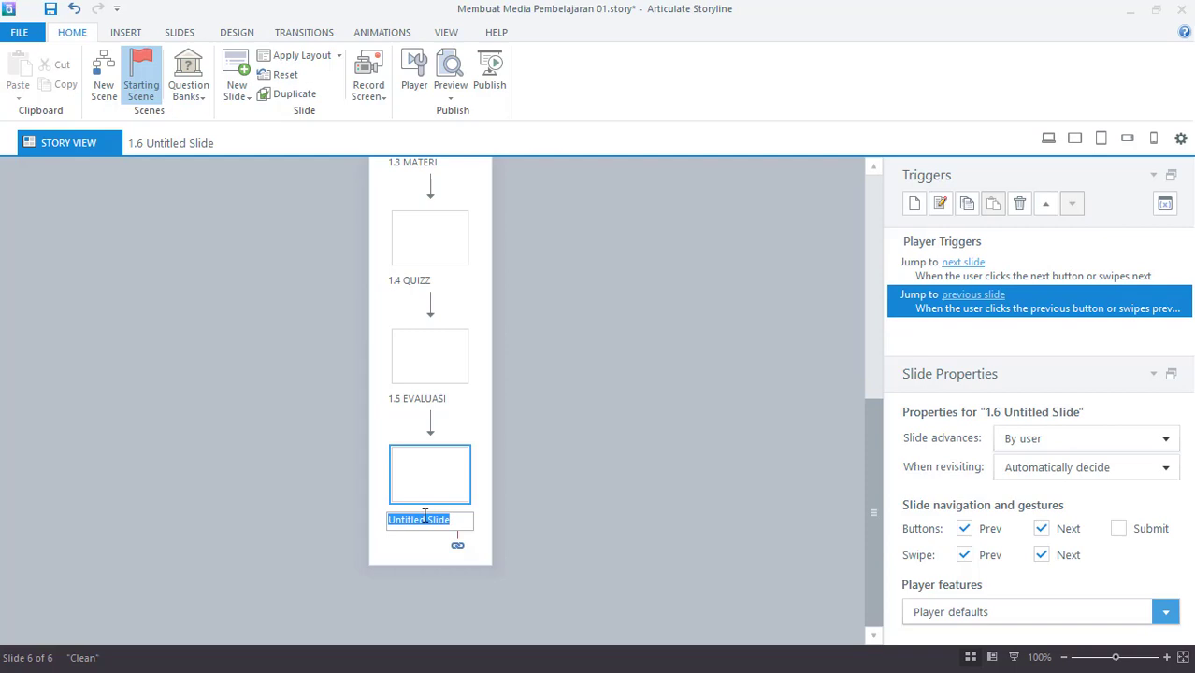
{"action": "type", "text": "TENTANG SAYA"}
{"action": "key", "text": "Return"}
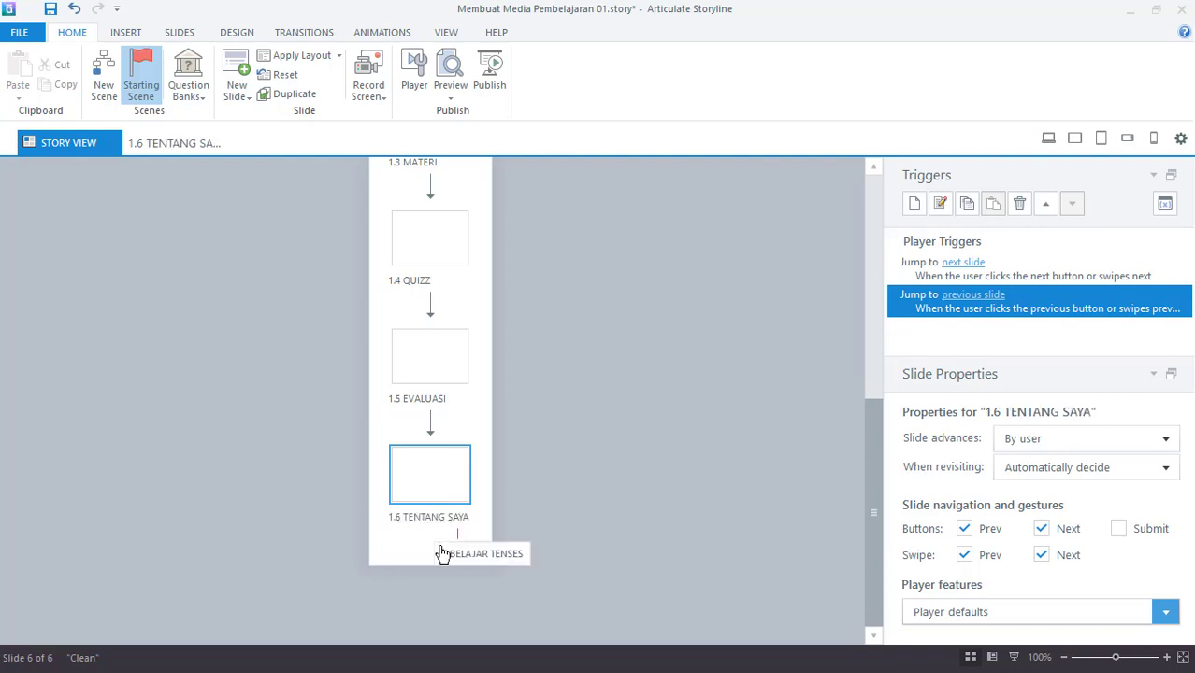
{"action": "scroll", "coordinate": [443, 553], "scroll_direction": "up", "scroll_amount": 3}
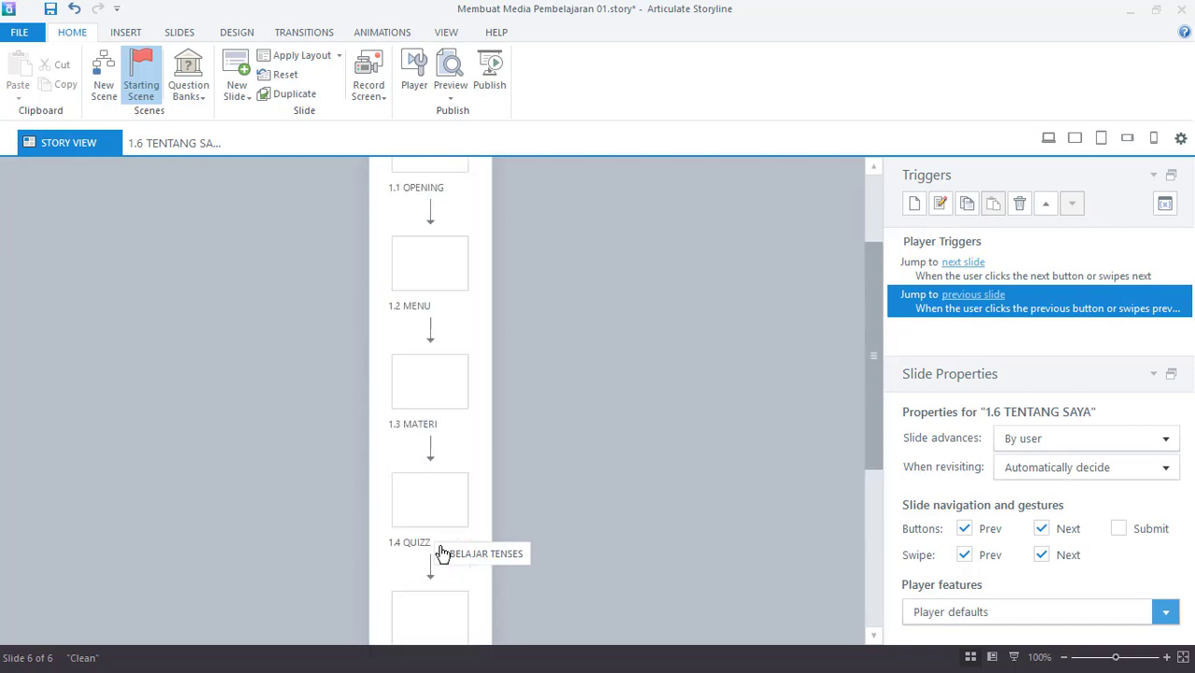
{"action": "scroll", "coordinate": [443, 553], "scroll_direction": "up", "scroll_amount": 1}
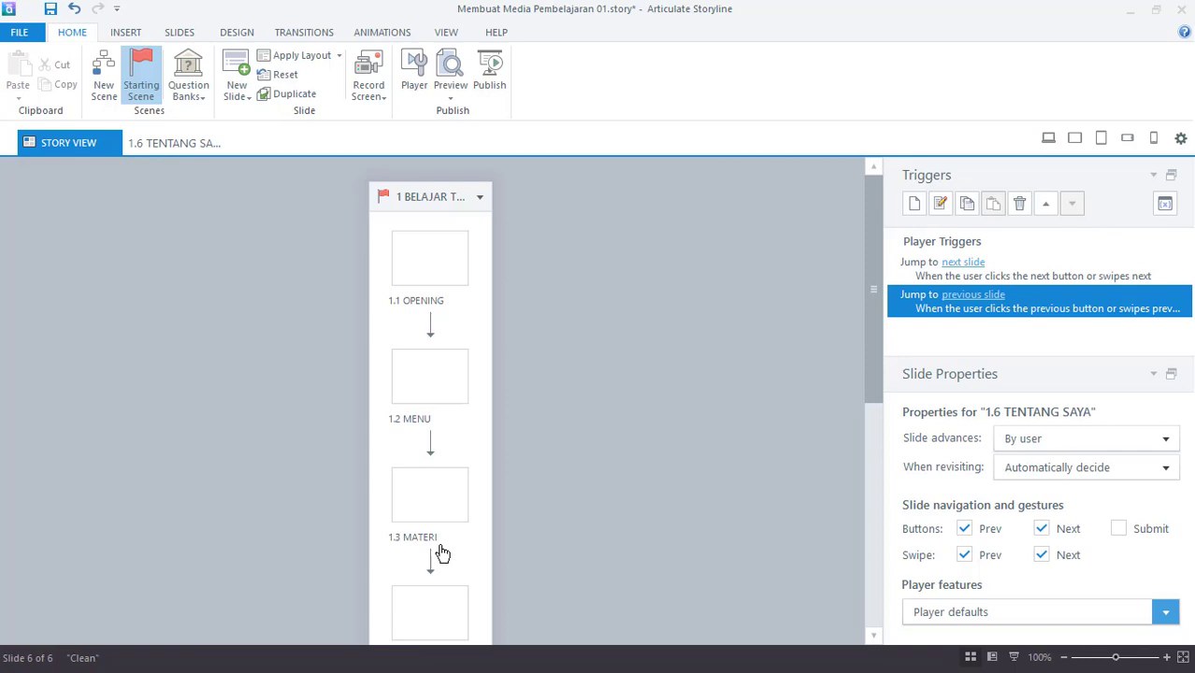
- Open slide 1.1 OPENING from Story View in Normal view
{"action": "left_click", "coordinate": [441, 266]}
{"action": "double_click", "coordinate": [442, 266]}
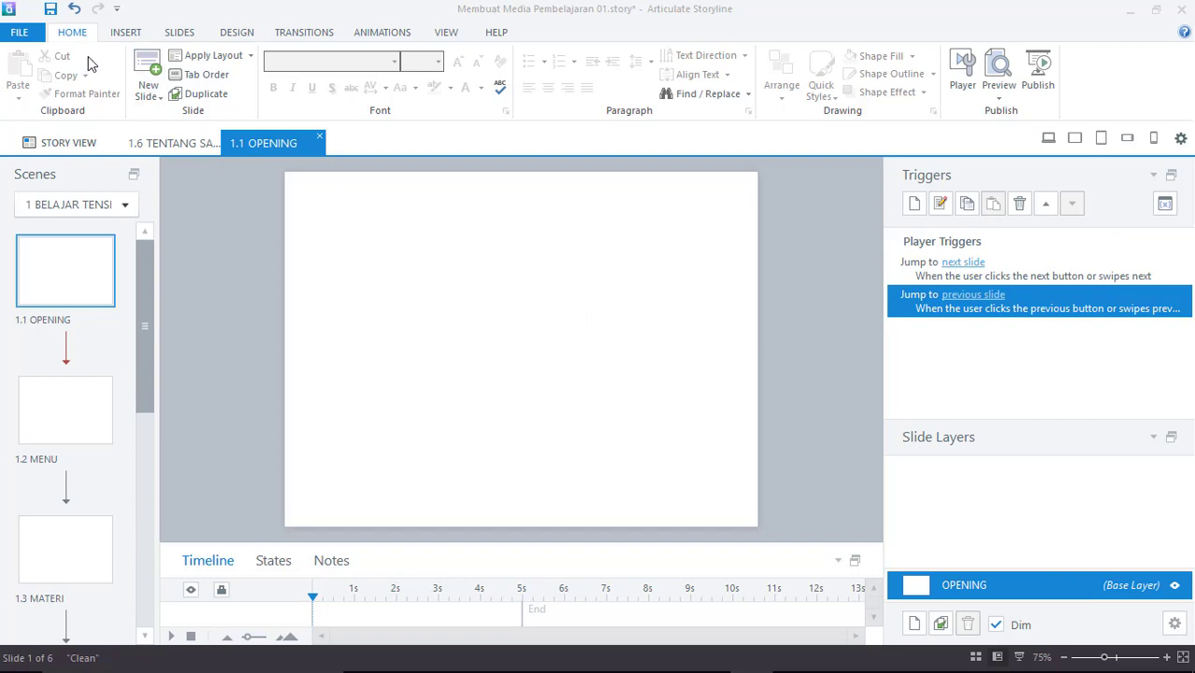
- Choose Insert > Picture > Picture from File to browse for an image
{"action": "left_click", "coordinate": [126, 35]}
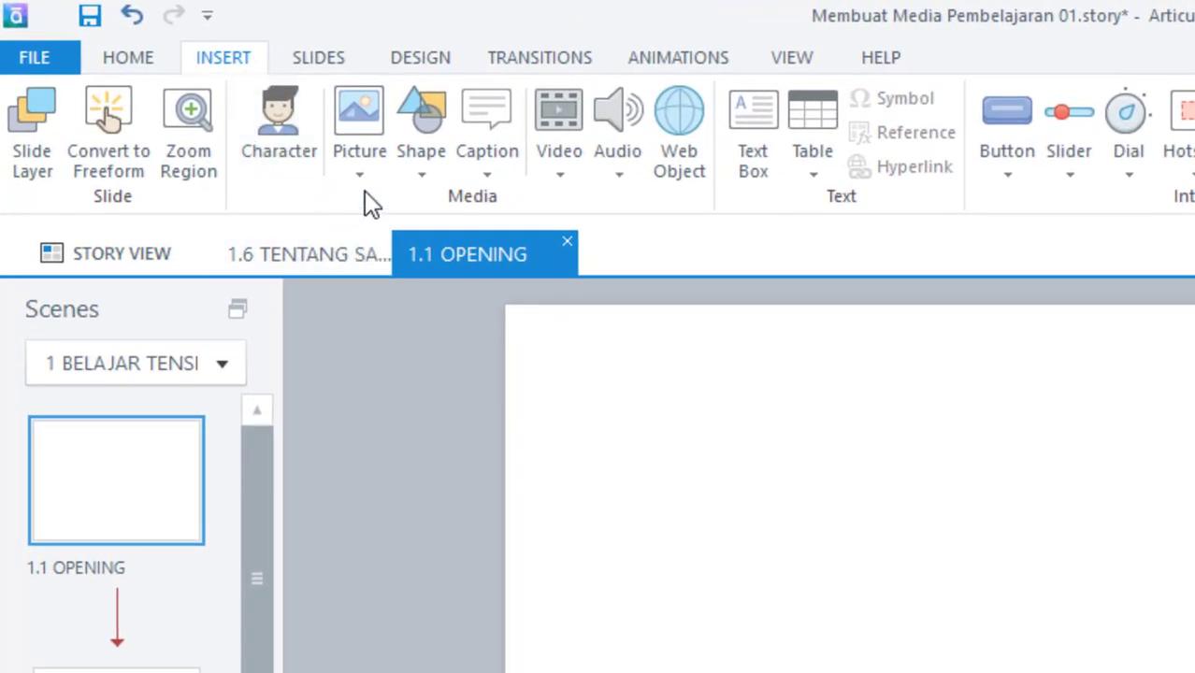
{"action": "left_click", "coordinate": [361, 178]}
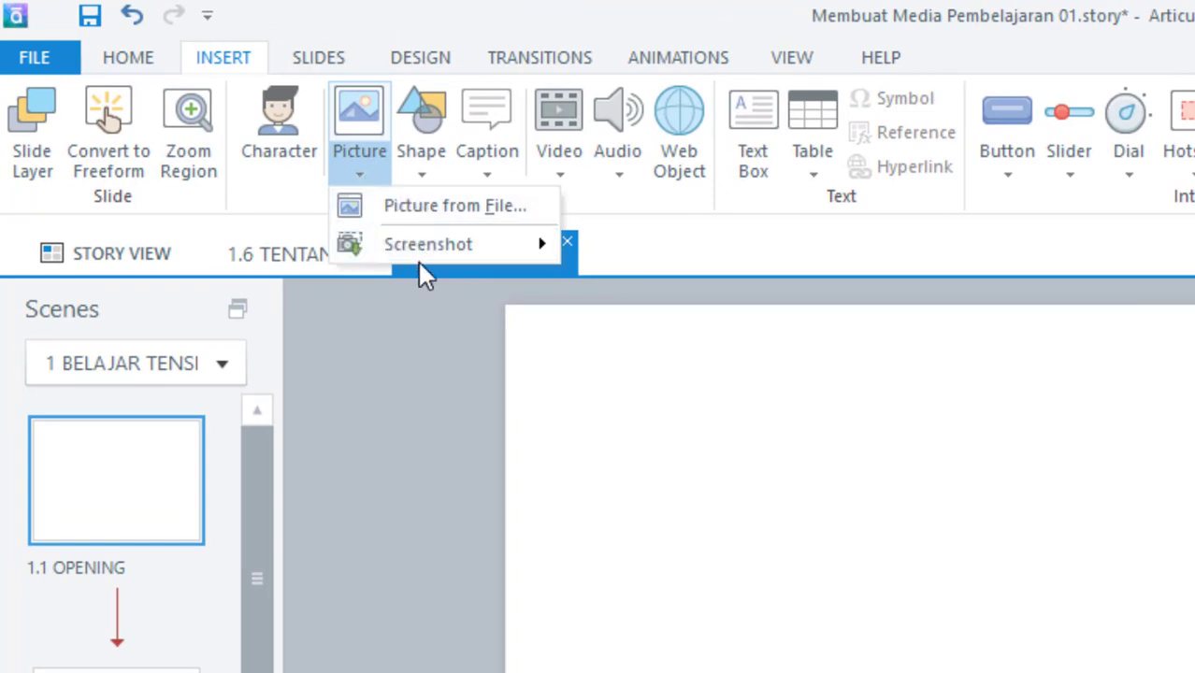
{"action": "mouse_move", "coordinate": [417, 248]}
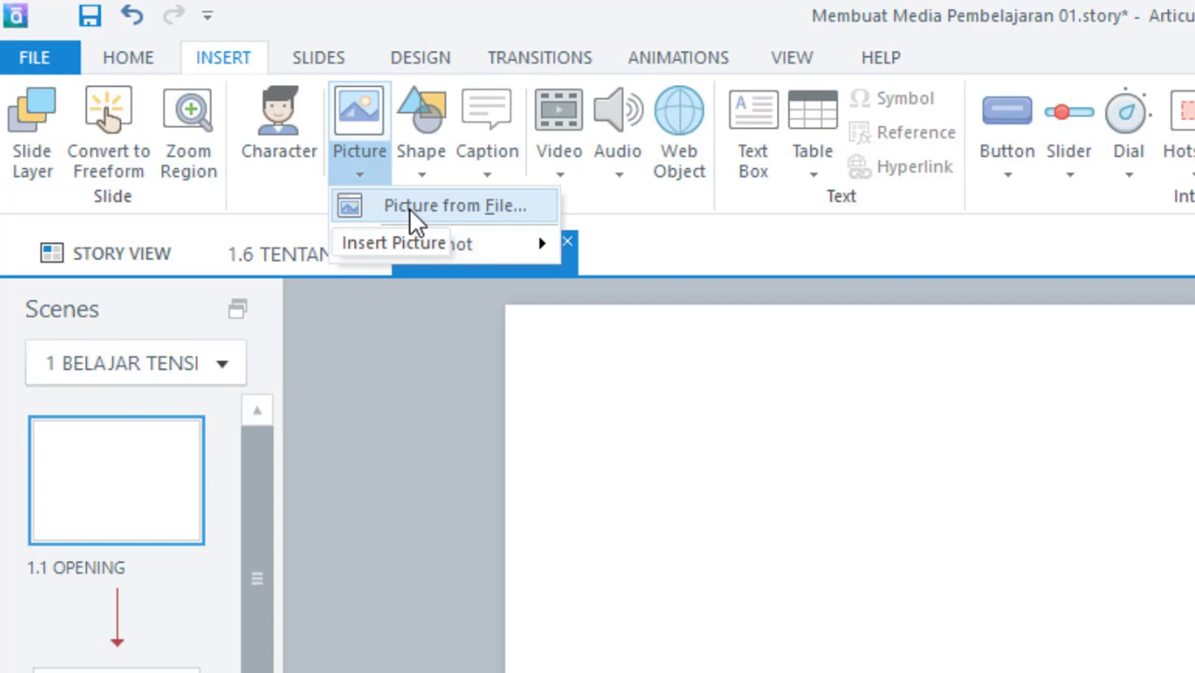
{"action": "left_click", "coordinate": [409, 209]}
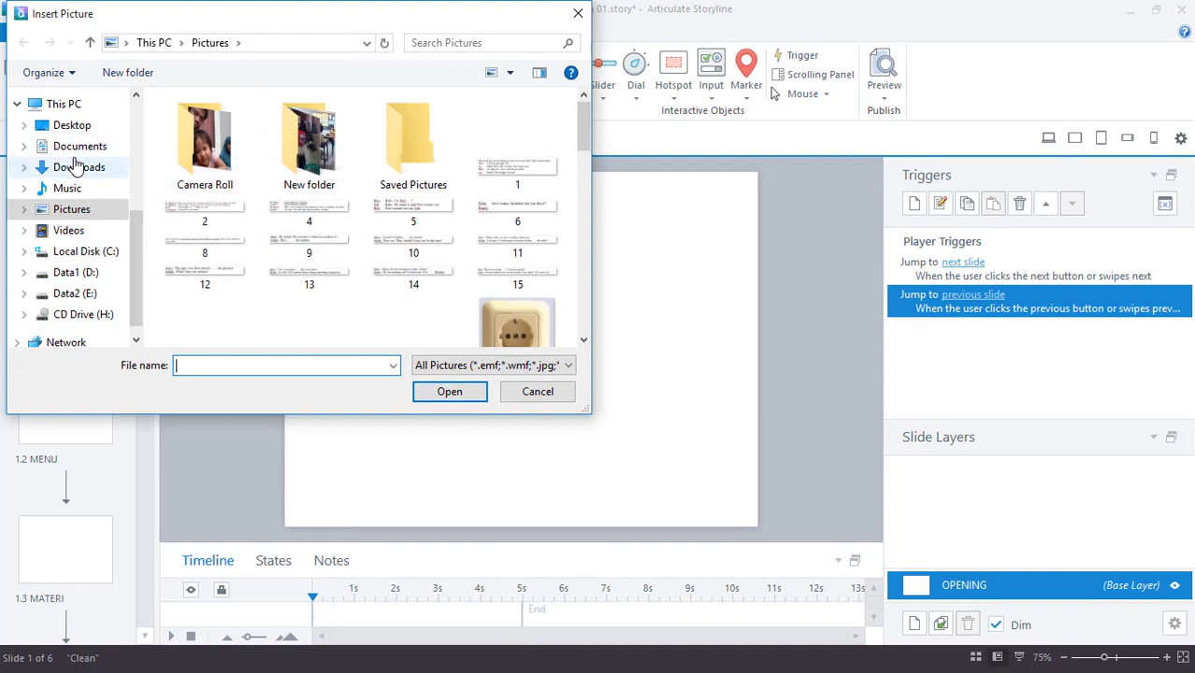
- Insert the 500 × 260 px English 4.jpg picture from Downloads onto the OPENING slide
{"action": "left_click", "coordinate": [83, 166]}
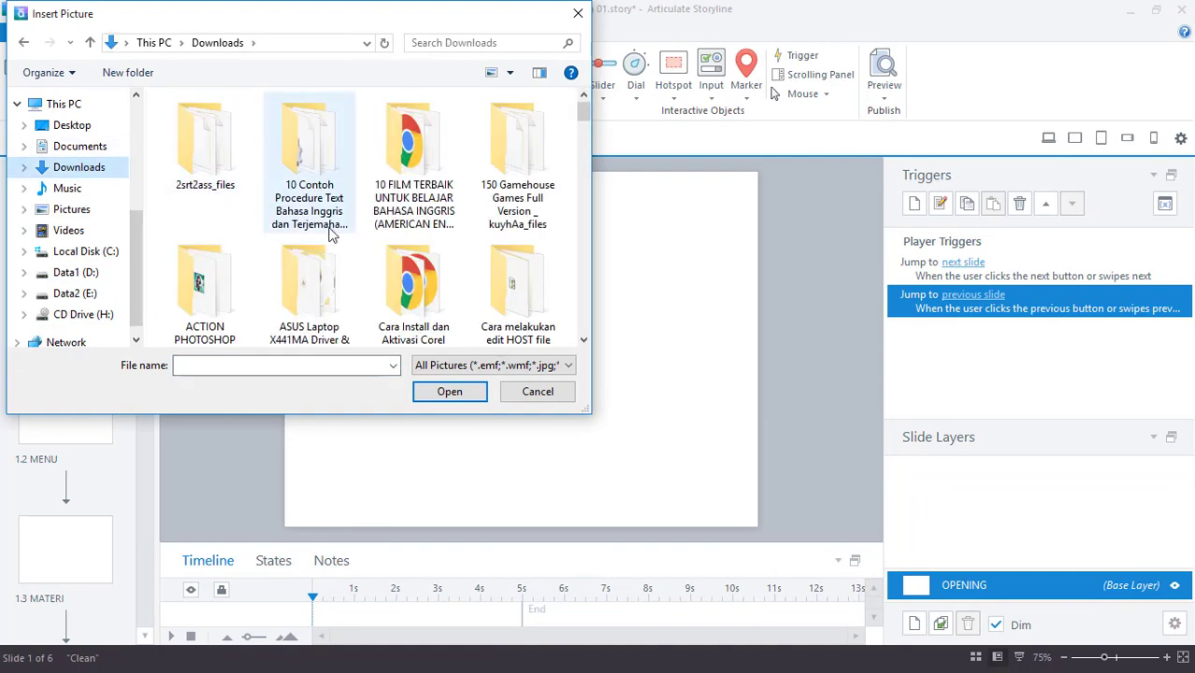
{"action": "scroll", "coordinate": [318, 252], "scroll_direction": "down", "scroll_amount": 5}
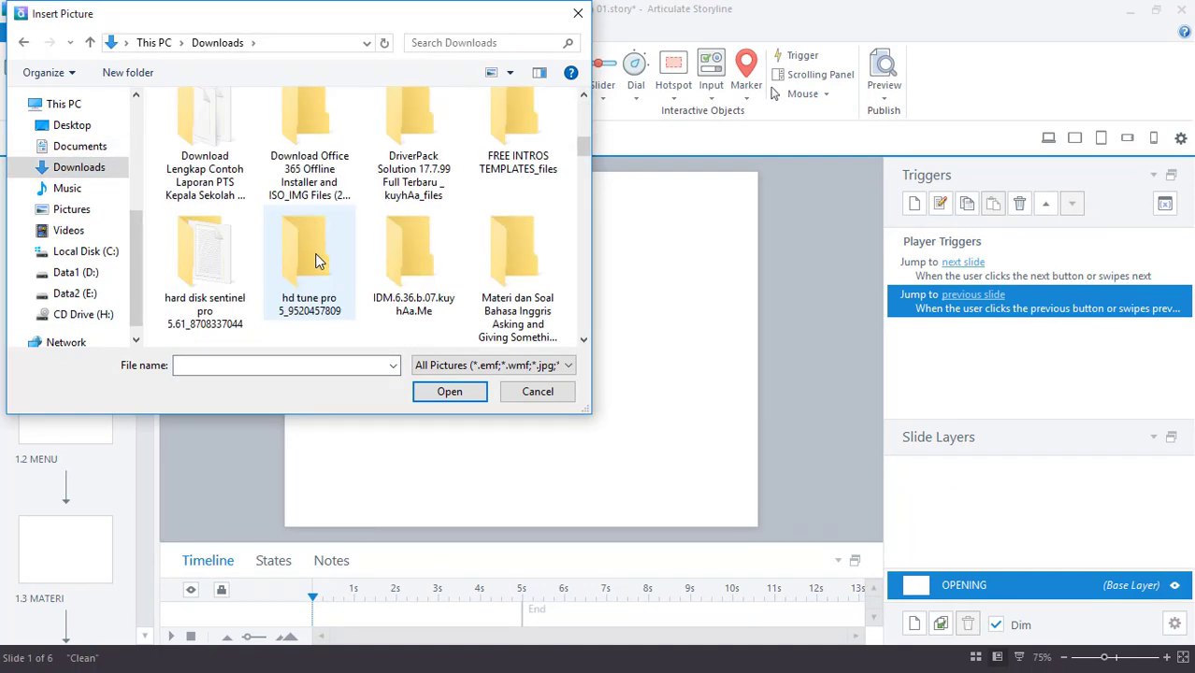
{"action": "scroll", "coordinate": [316, 261], "scroll_direction": "down", "scroll_amount": 5}
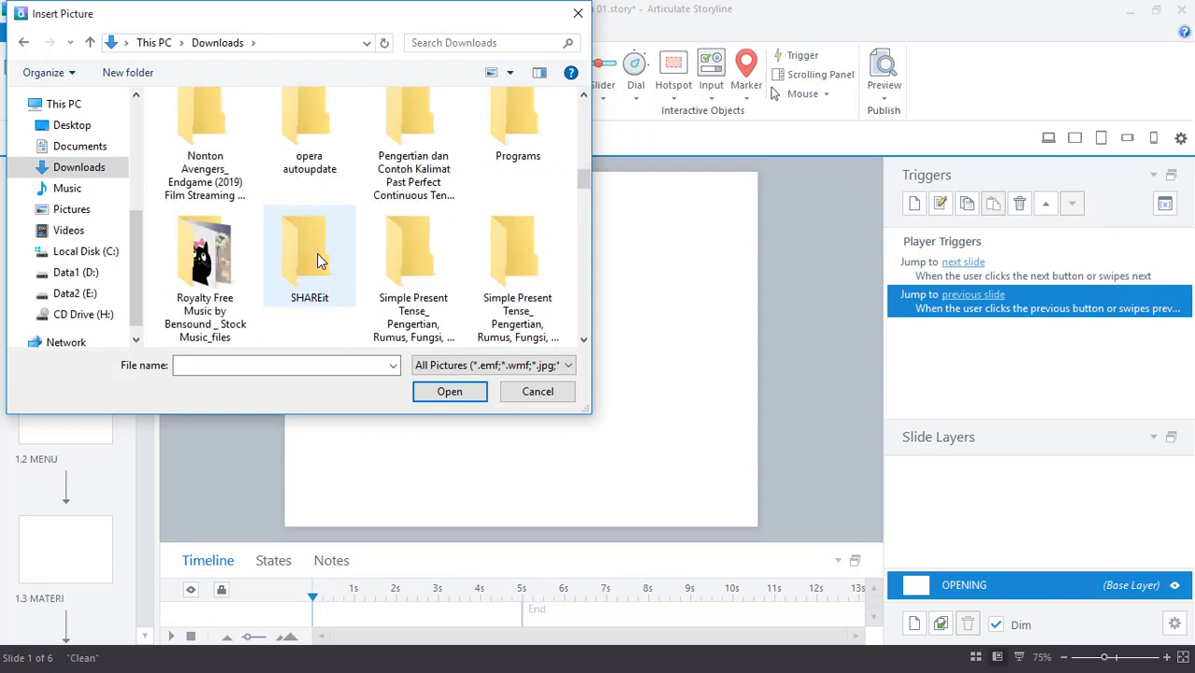
{"action": "scroll", "coordinate": [316, 254], "scroll_direction": "down", "scroll_amount": 2}
{"action": "scroll", "coordinate": [316, 253], "scroll_direction": "down", "scroll_amount": 5}
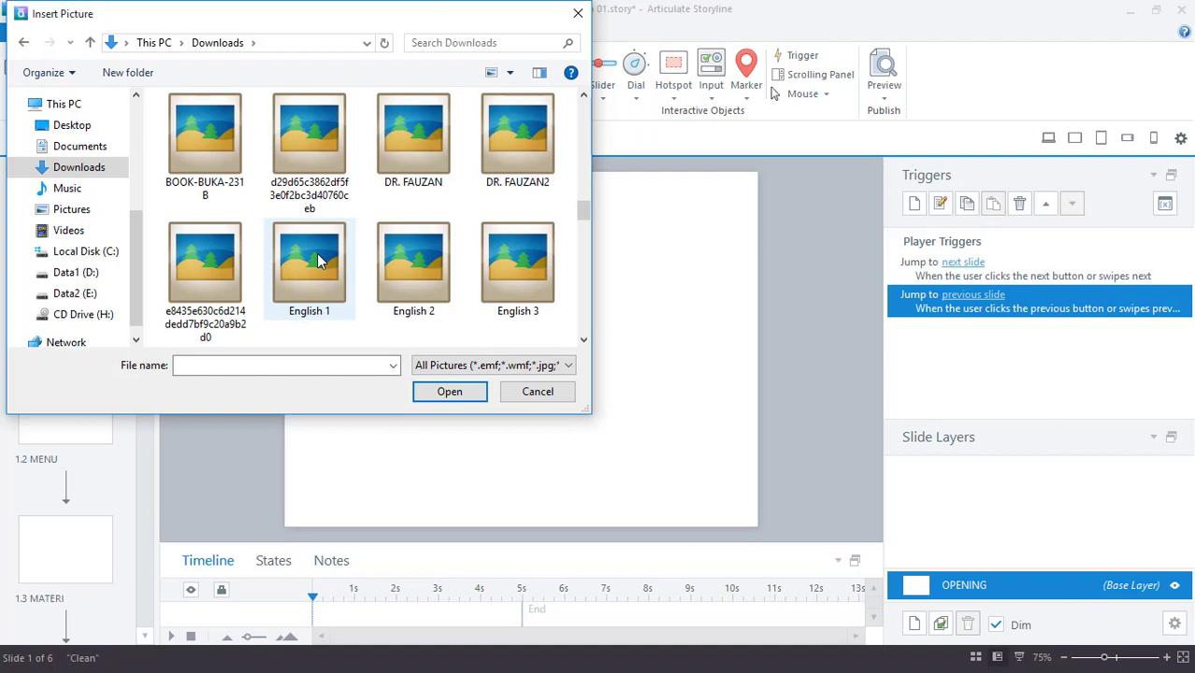
{"action": "scroll", "coordinate": [316, 254], "scroll_direction": "down", "scroll_amount": 1}
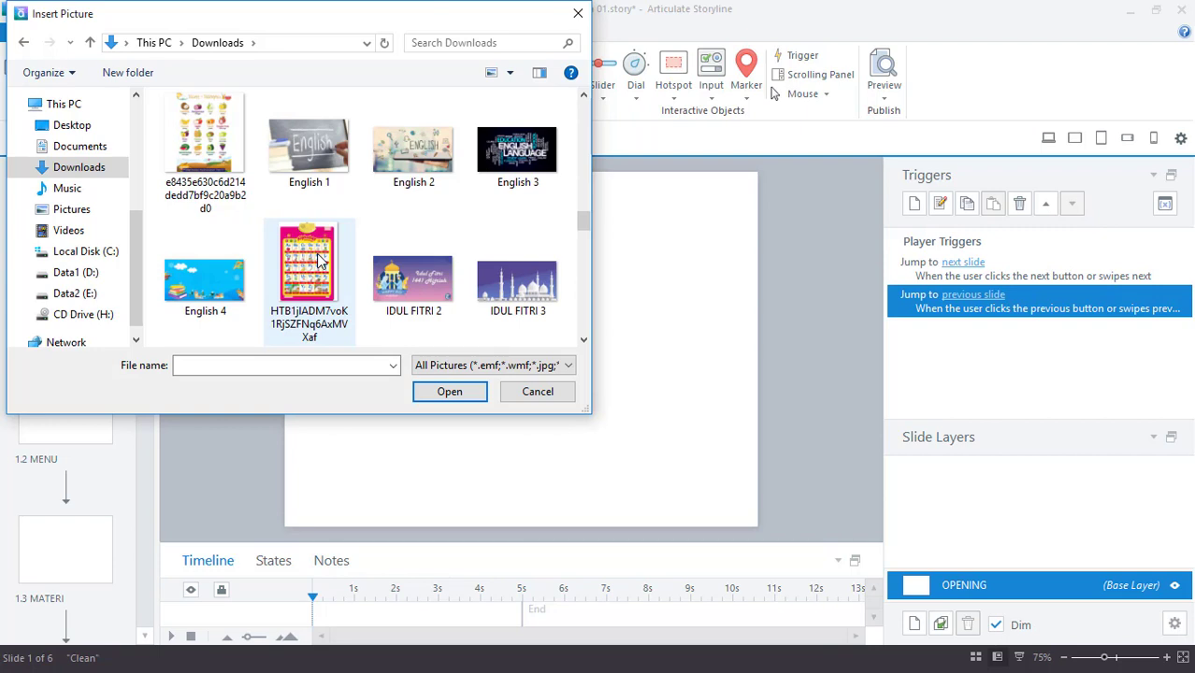
{"action": "scroll", "coordinate": [318, 259], "scroll_direction": "down", "scroll_amount": 1}
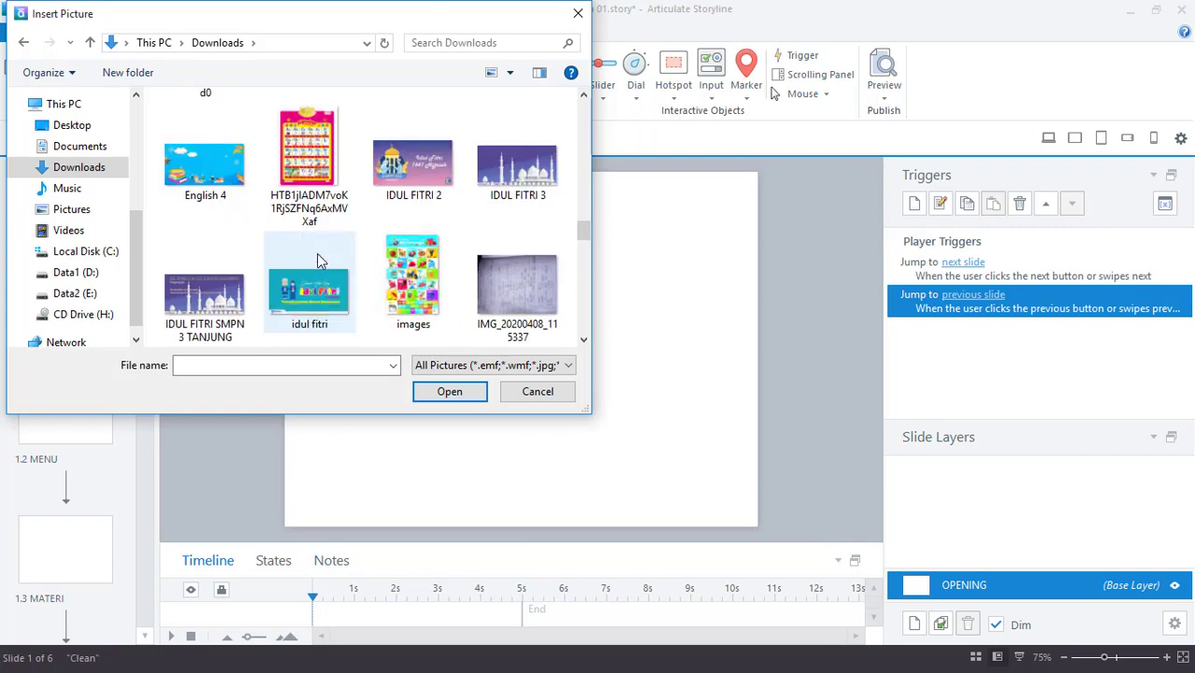
{"action": "scroll", "coordinate": [316, 253], "scroll_direction": "down", "scroll_amount": 1}
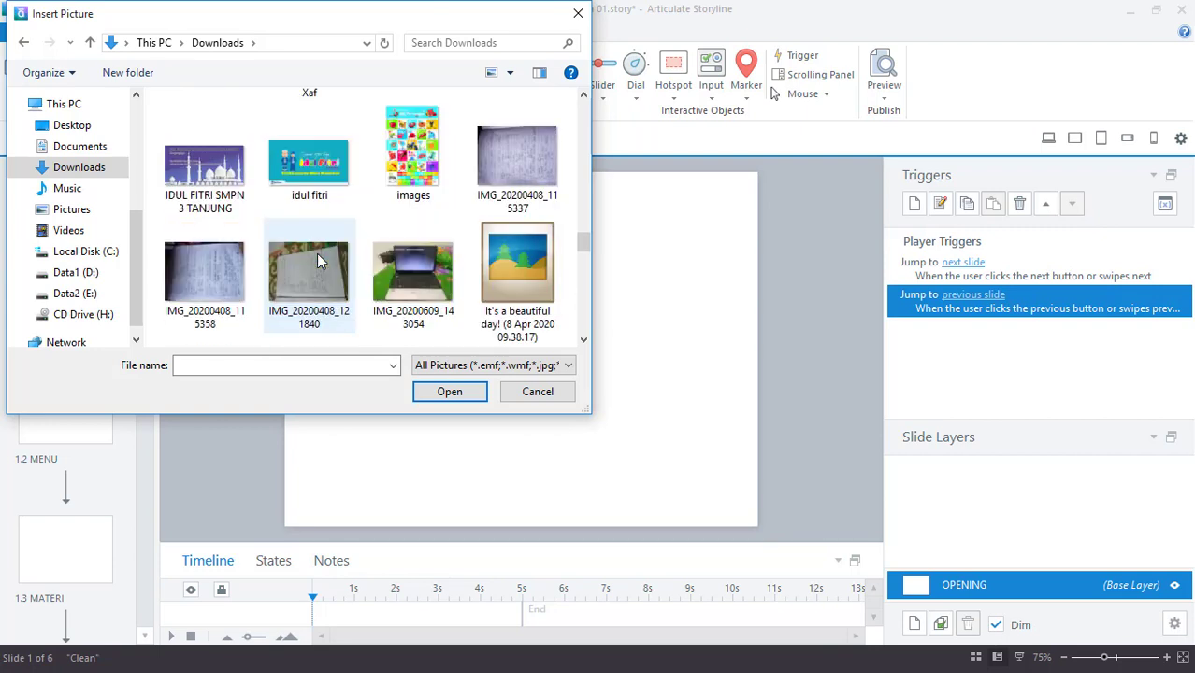
{"action": "scroll", "coordinate": [316, 253], "scroll_direction": "up", "scroll_amount": 1}
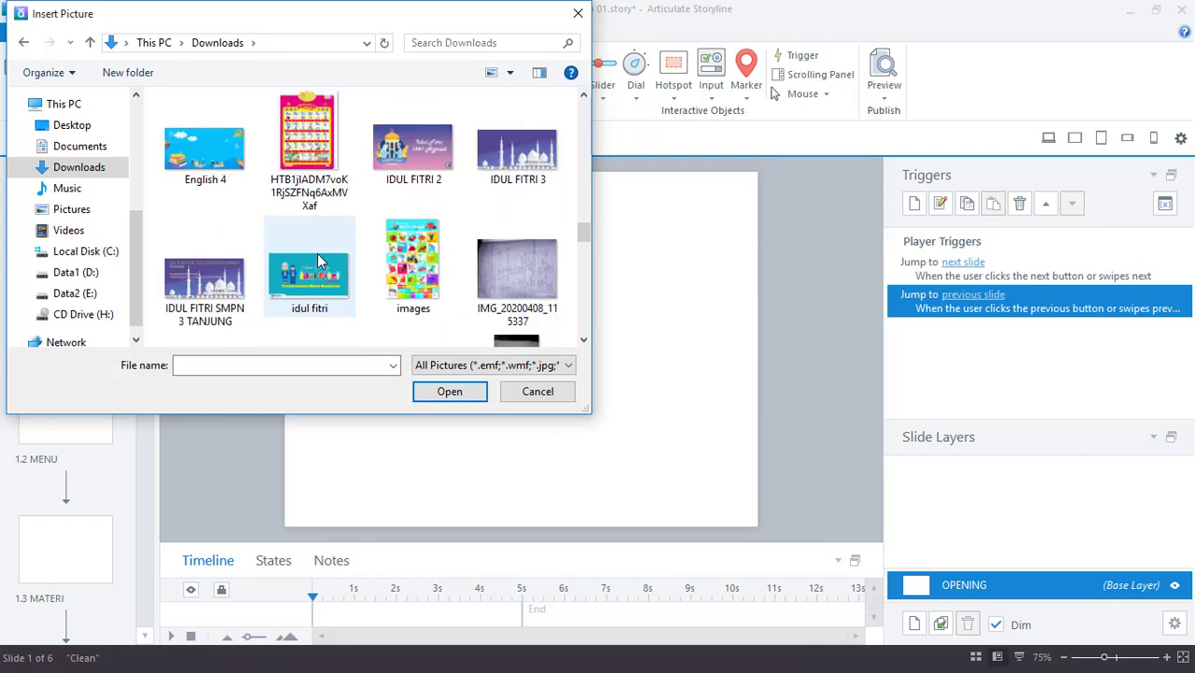
{"action": "left_click", "coordinate": [212, 163]}
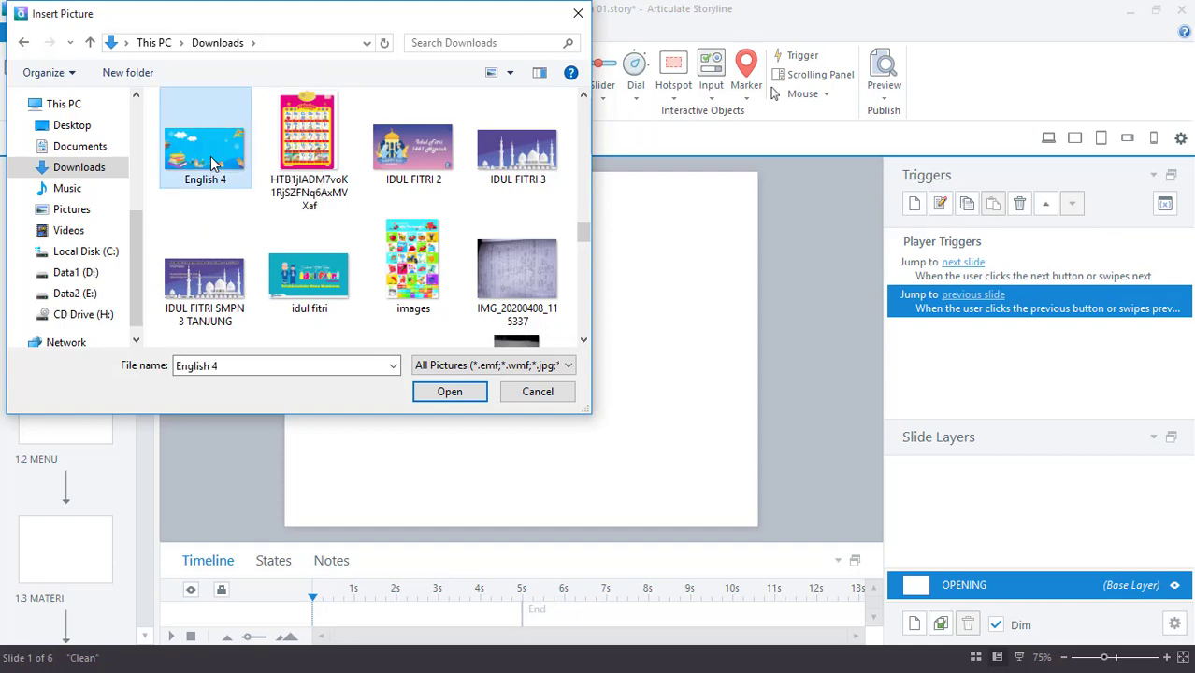
{"action": "left_click", "coordinate": [450, 392]}
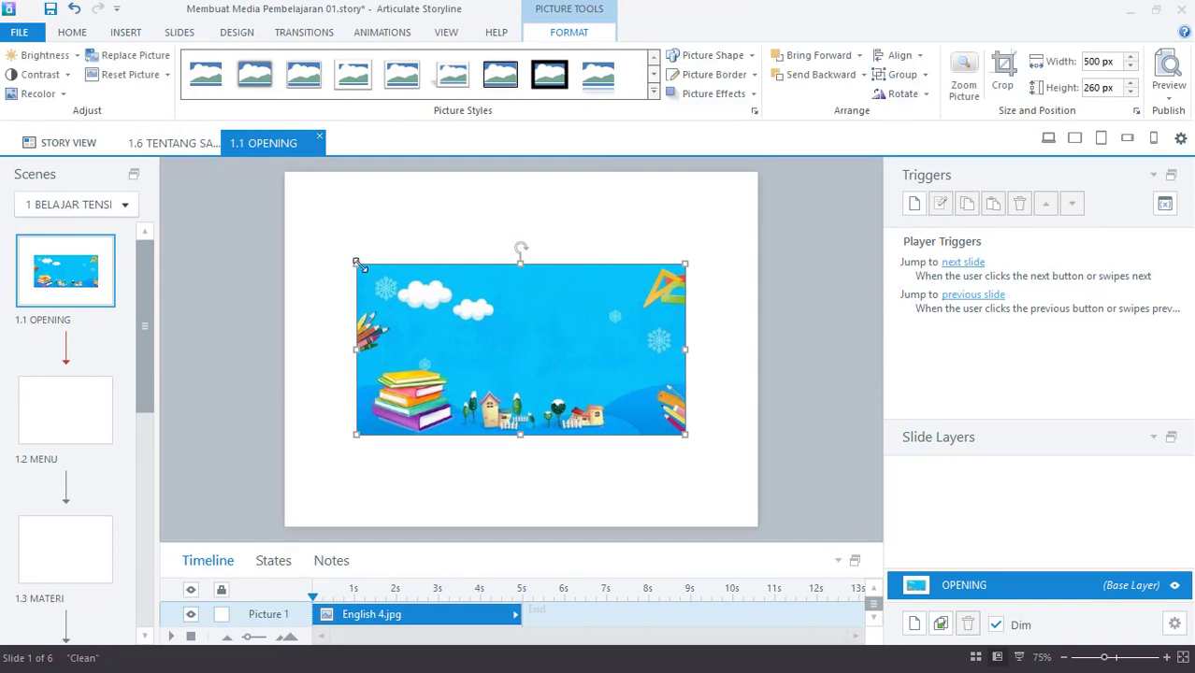
- Enlarge the English 4 picture by its corner and side handles until it covers the whole slide
{"action": "left_click_drag", "start_coordinate": [356, 263], "coordinate": [307, 224]}
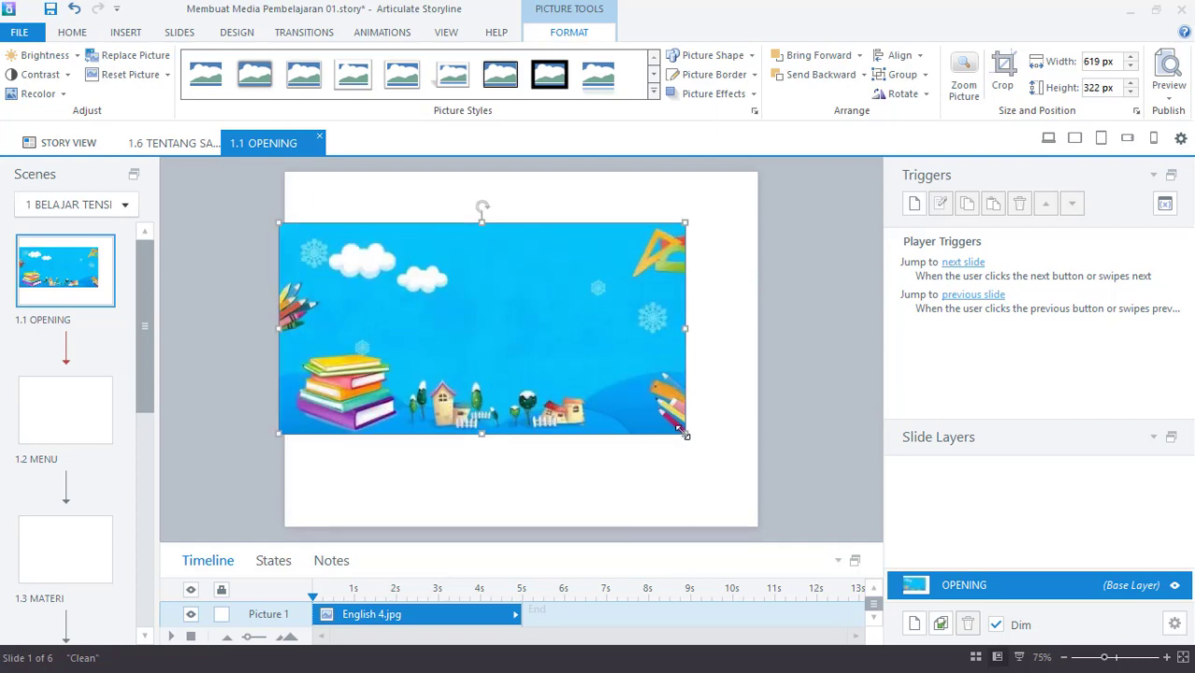
{"action": "left_click_drag", "start_coordinate": [684, 433], "coordinate": [727, 471]}
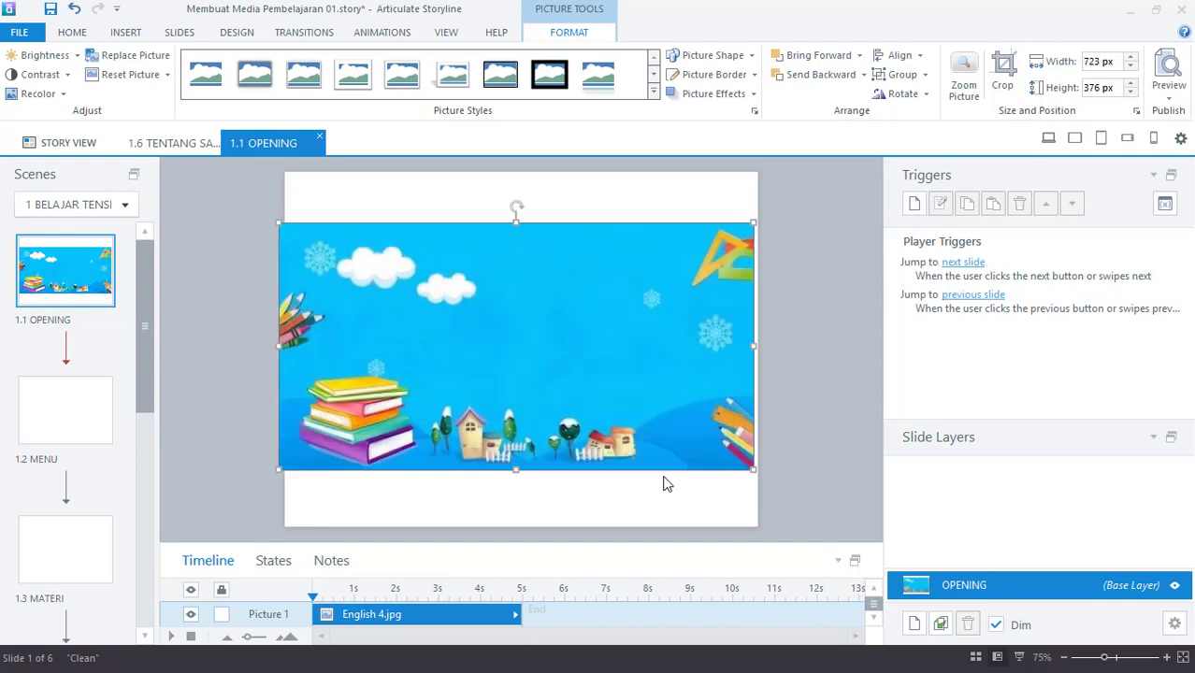
{"action": "left_click_drag", "start_coordinate": [514, 473], "coordinate": [518, 528]}
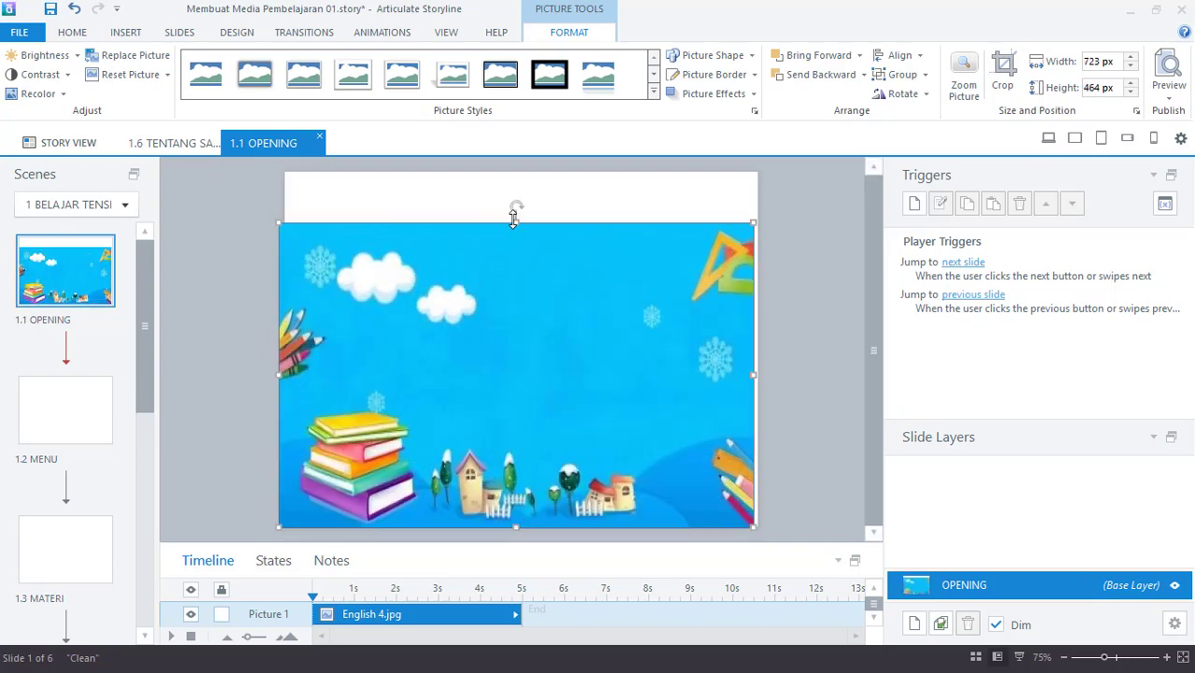
{"action": "left_click_drag", "start_coordinate": [516, 223], "coordinate": [515, 173]}
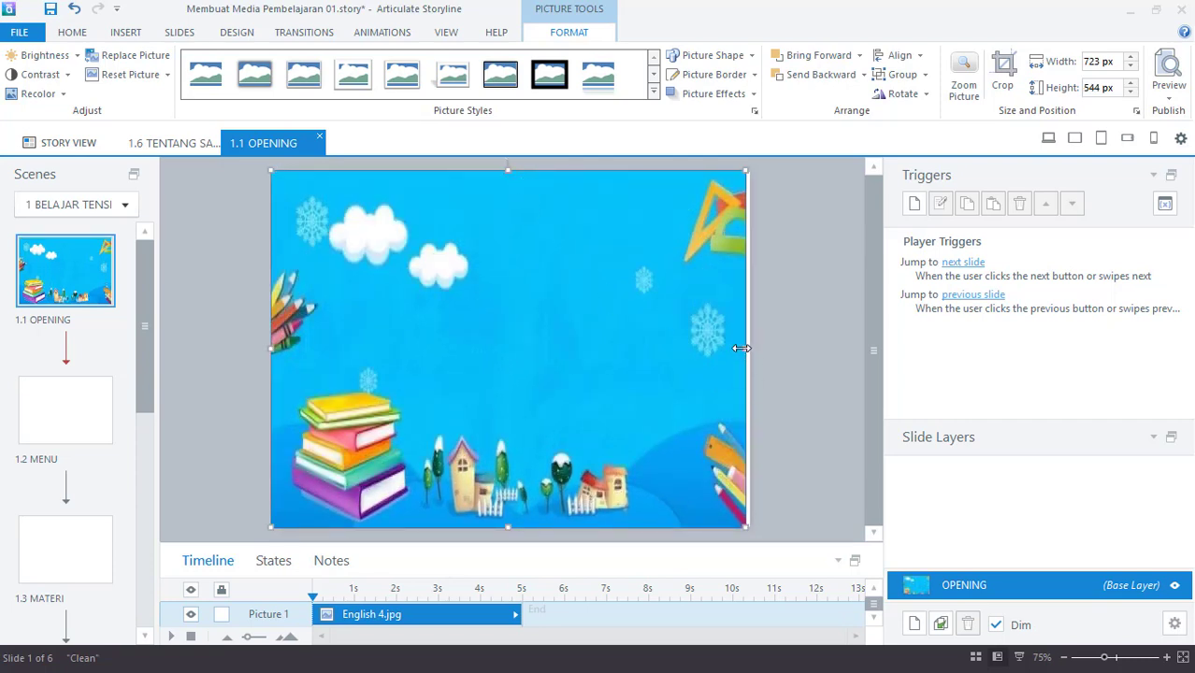
{"action": "left_click_drag", "start_coordinate": [741, 348], "coordinate": [749, 348]}
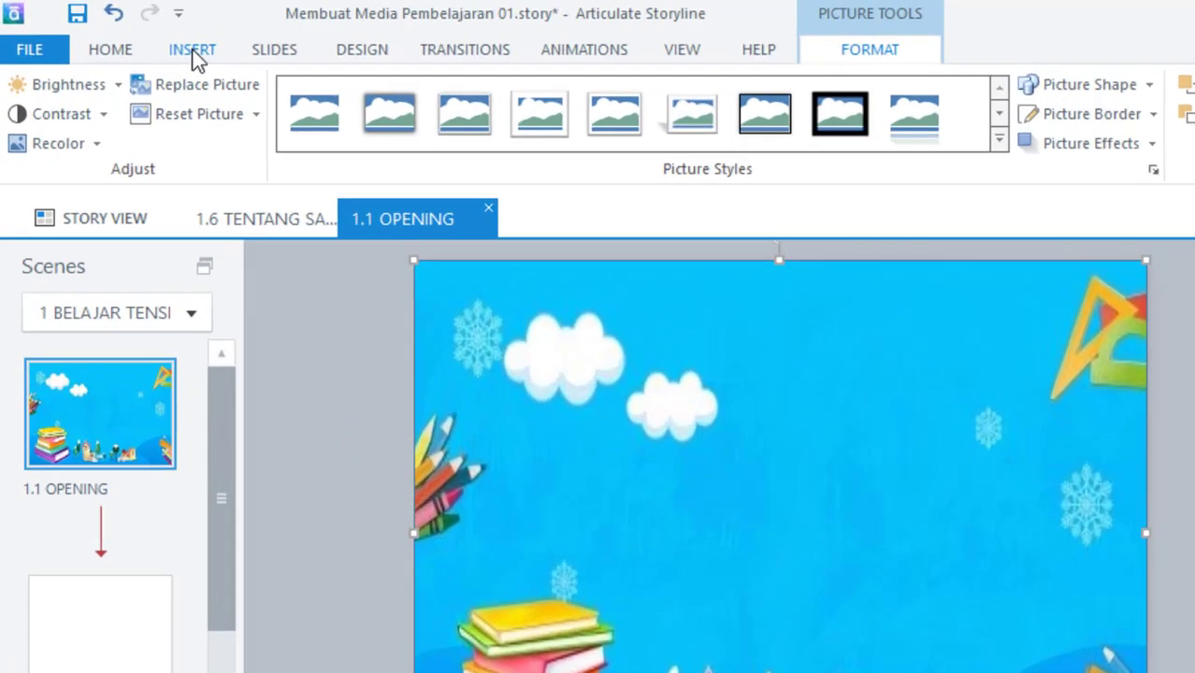
{"action": "left_click", "coordinate": [126, 32]}
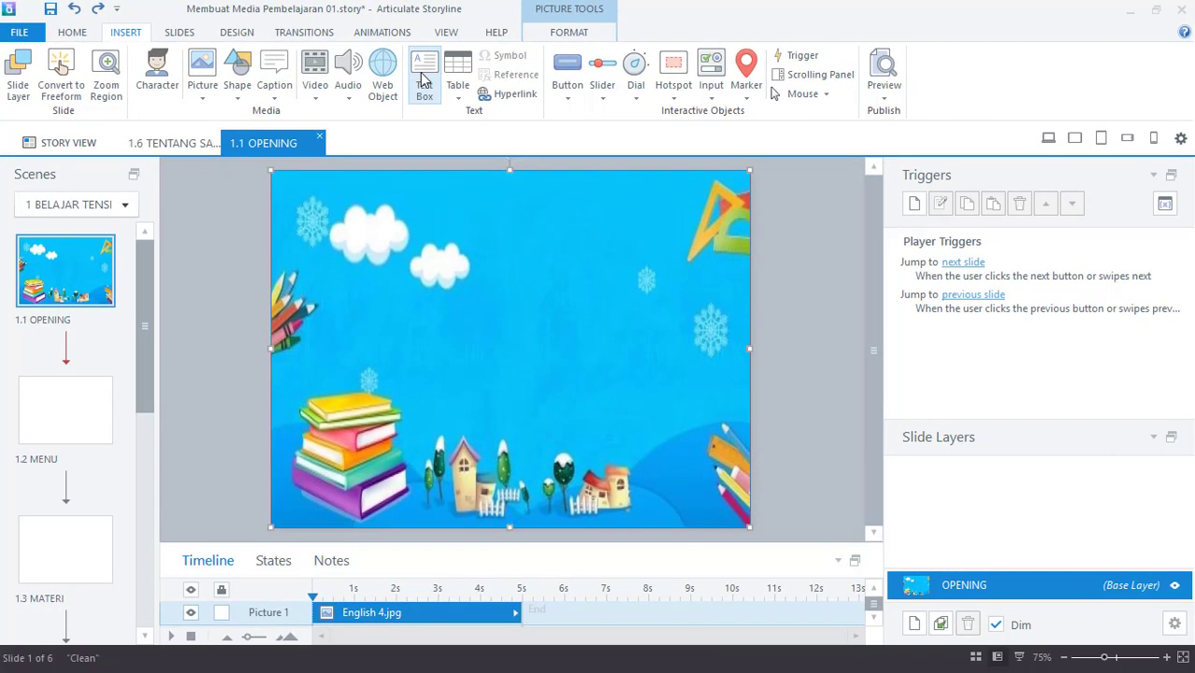
- Add a text box on the top-left clouds of the OPENING slide and type 'BELA'
{"action": "left_click", "coordinate": [420, 105]}
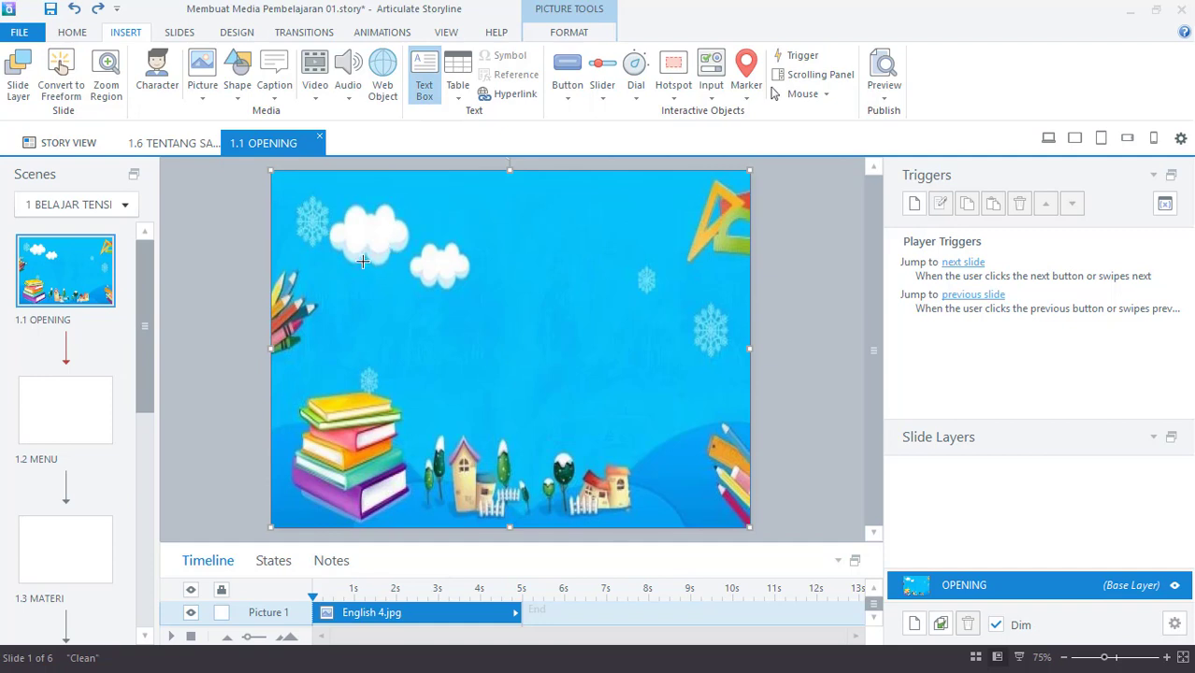
{"action": "left_click", "coordinate": [363, 261]}
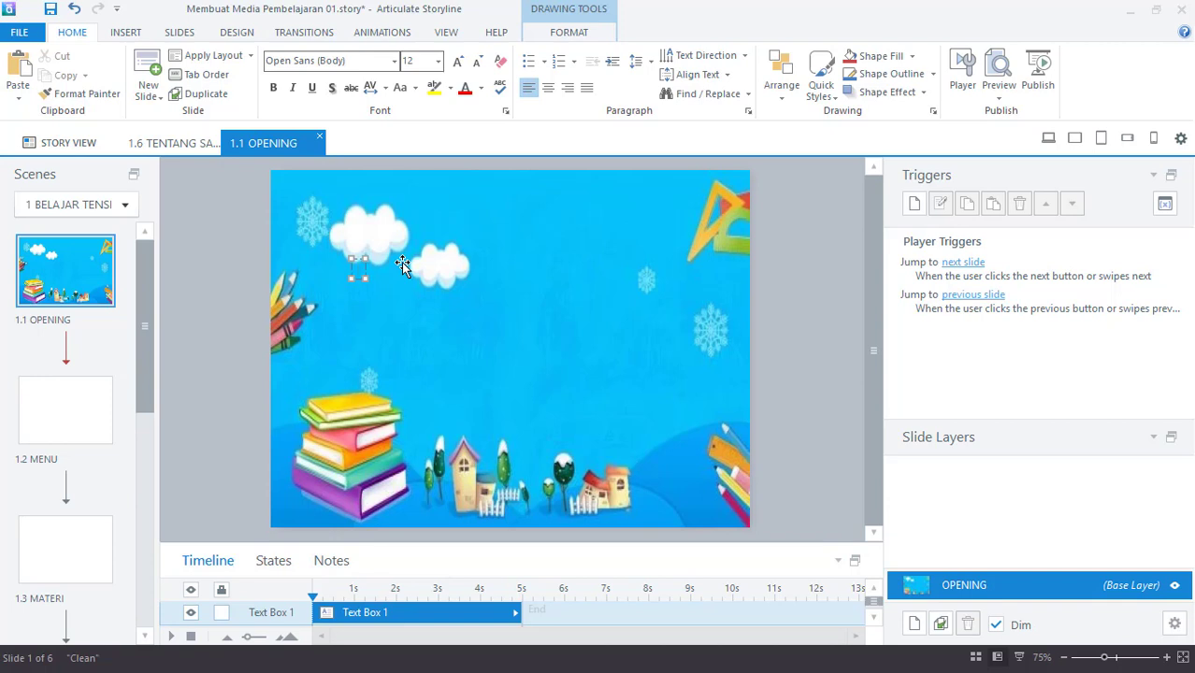
{"action": "type", "text": "BEL"}
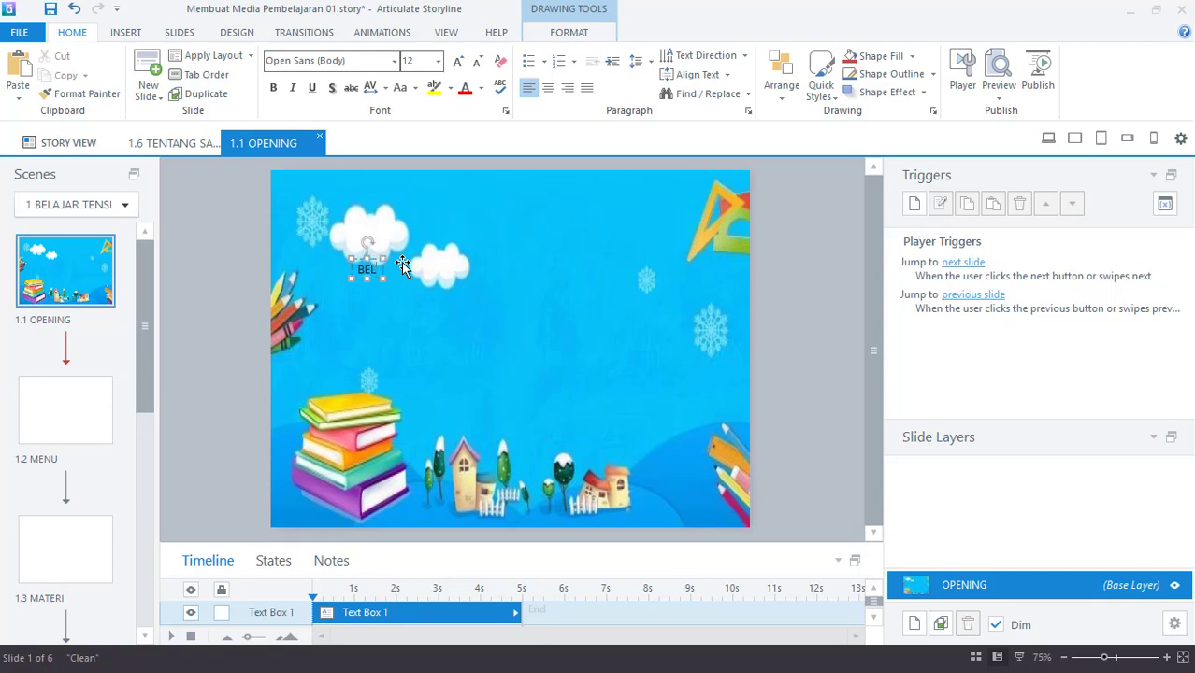
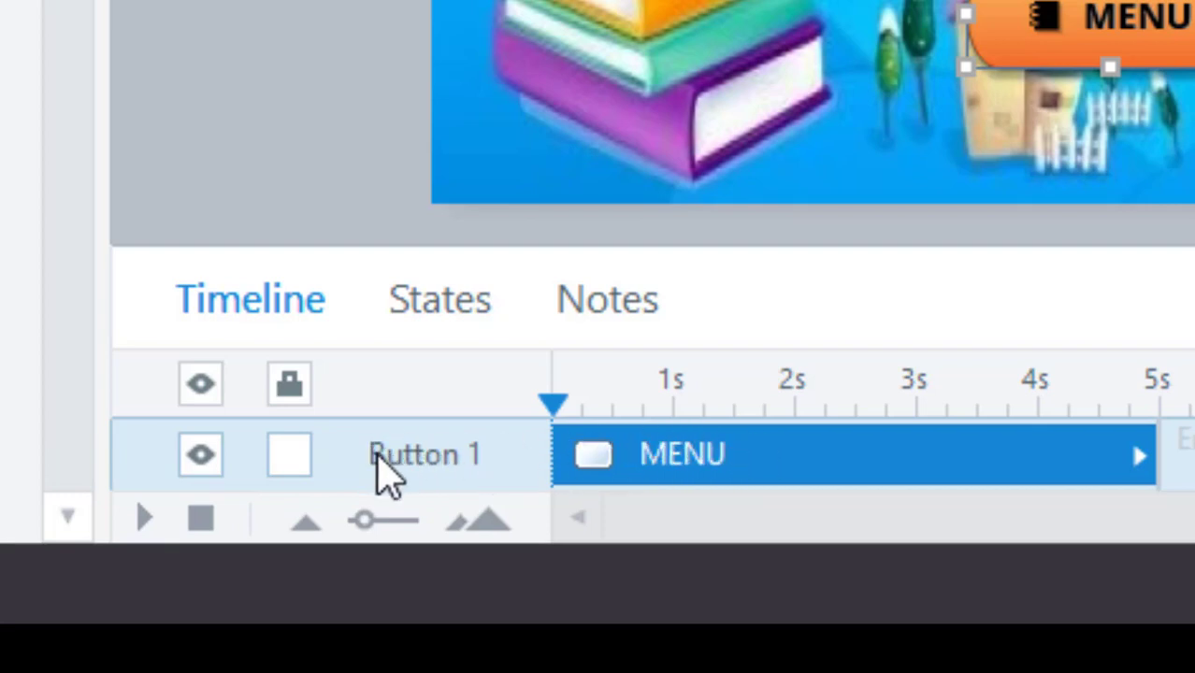
- Rename the orange Button 1 object to MENU in the Timeline
{"action": "double_click", "coordinate": [384, 455]}
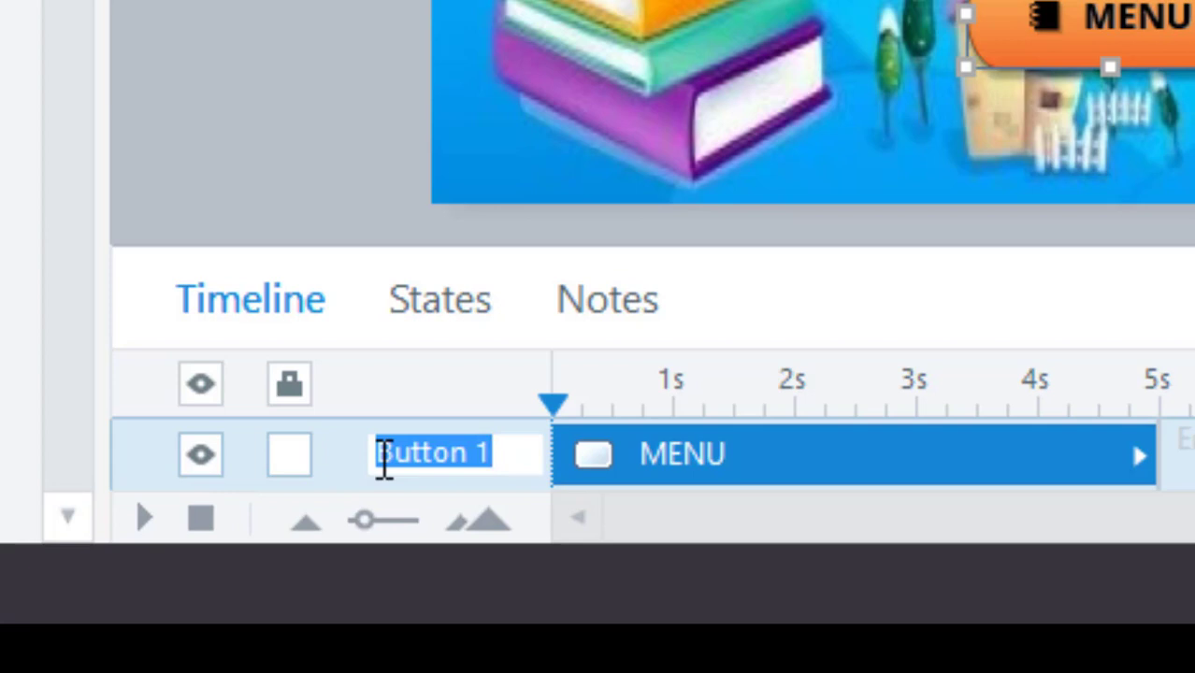
{"action": "type", "text": "MENU"}
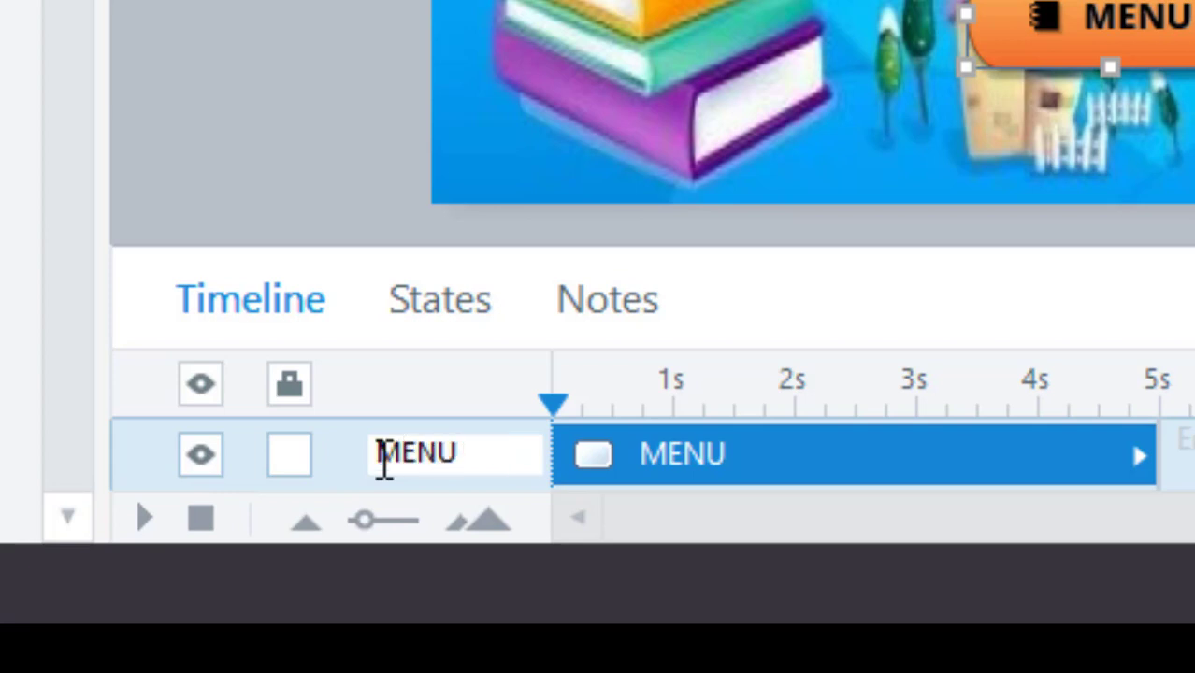
{"action": "key", "text": "Return"}
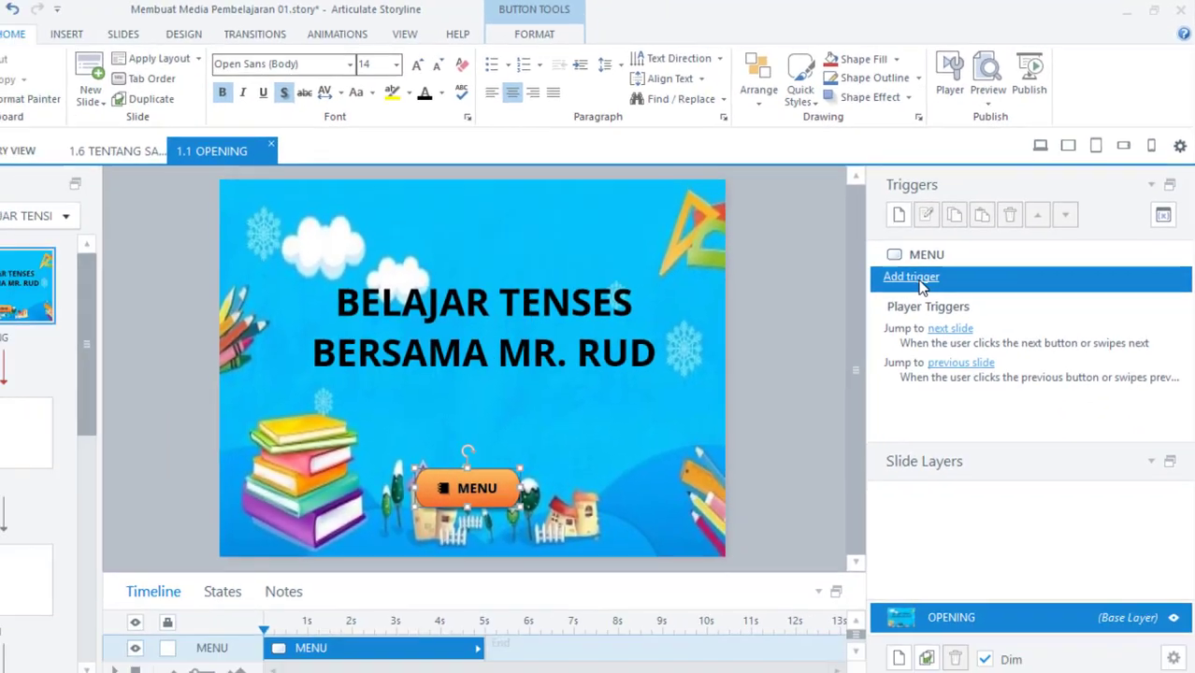
- Add a trigger that jumps to slide 1.2 MENU when the user clicks MENU
{"action": "left_click", "coordinate": [756, 458]}
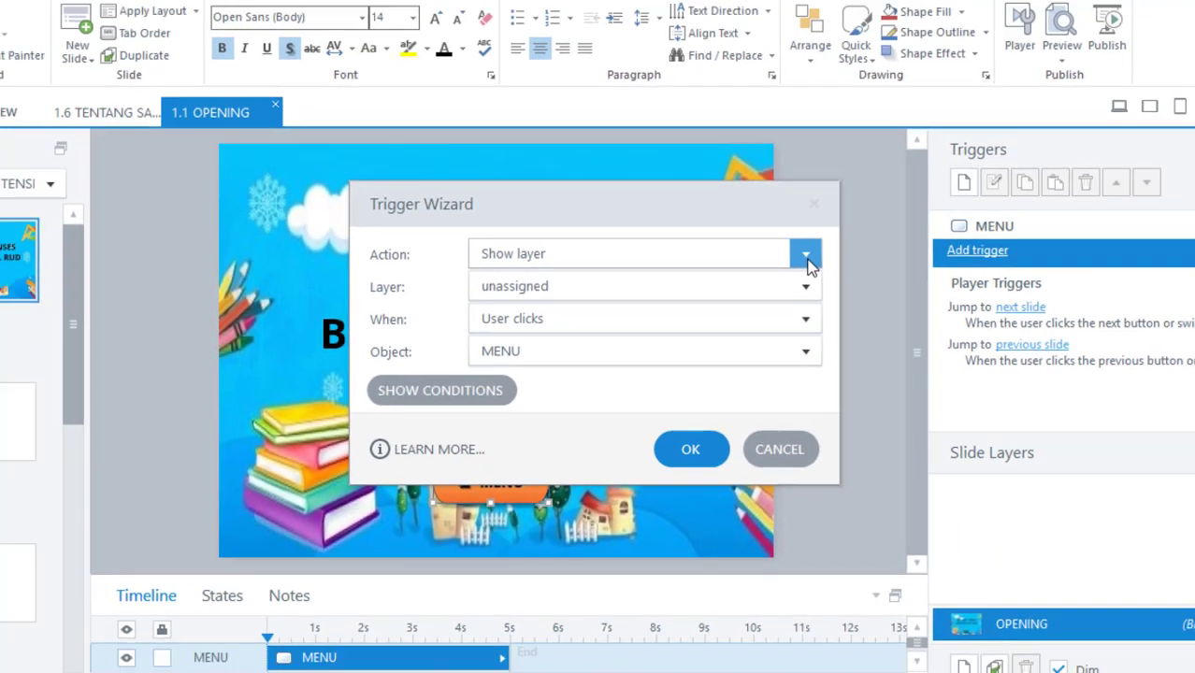
{"action": "left_click", "coordinate": [921, 210]}
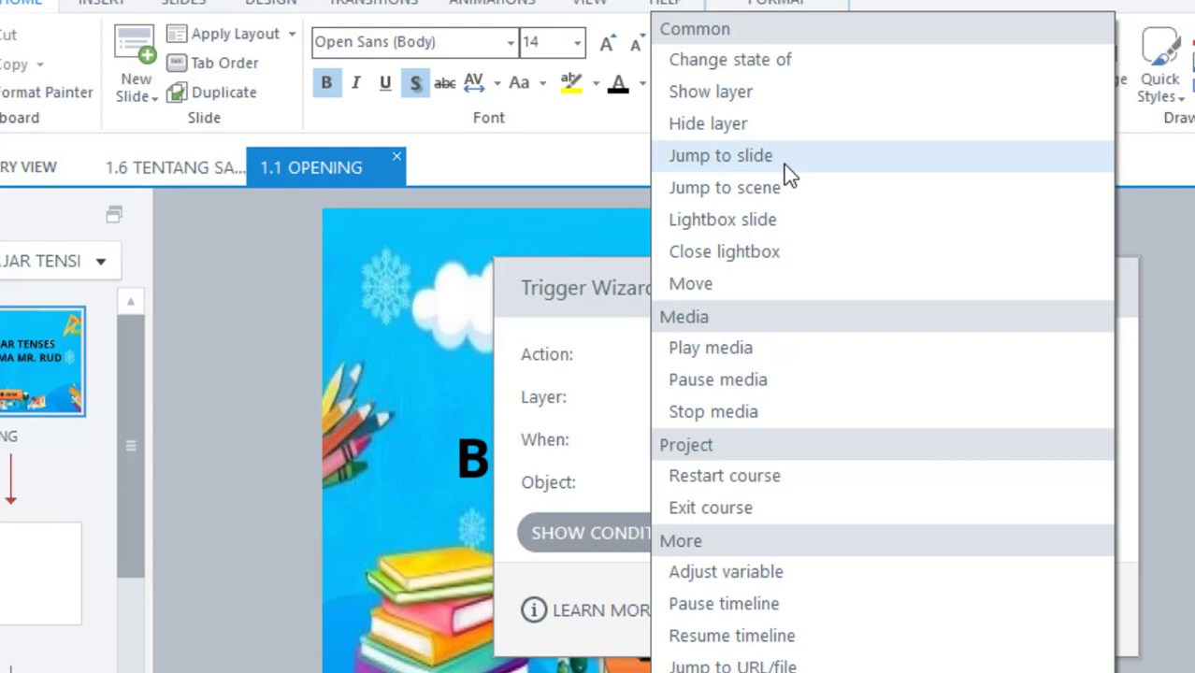
{"action": "left_click", "coordinate": [784, 165]}
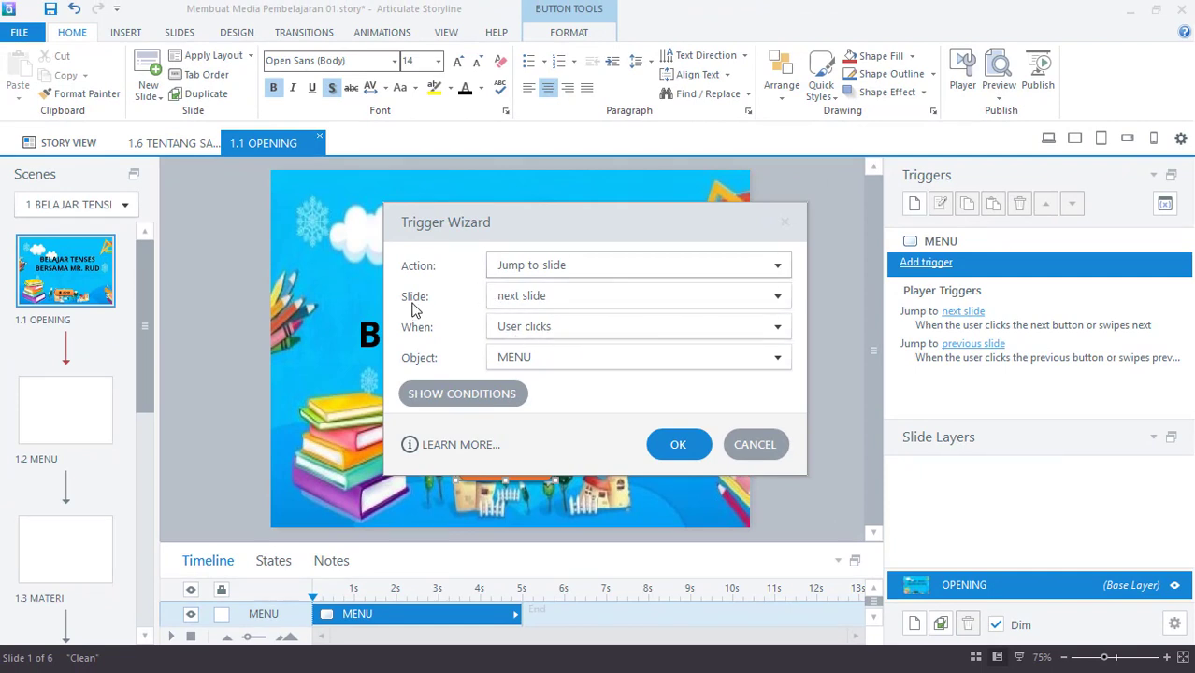
{"action": "left_click", "coordinate": [778, 297]}
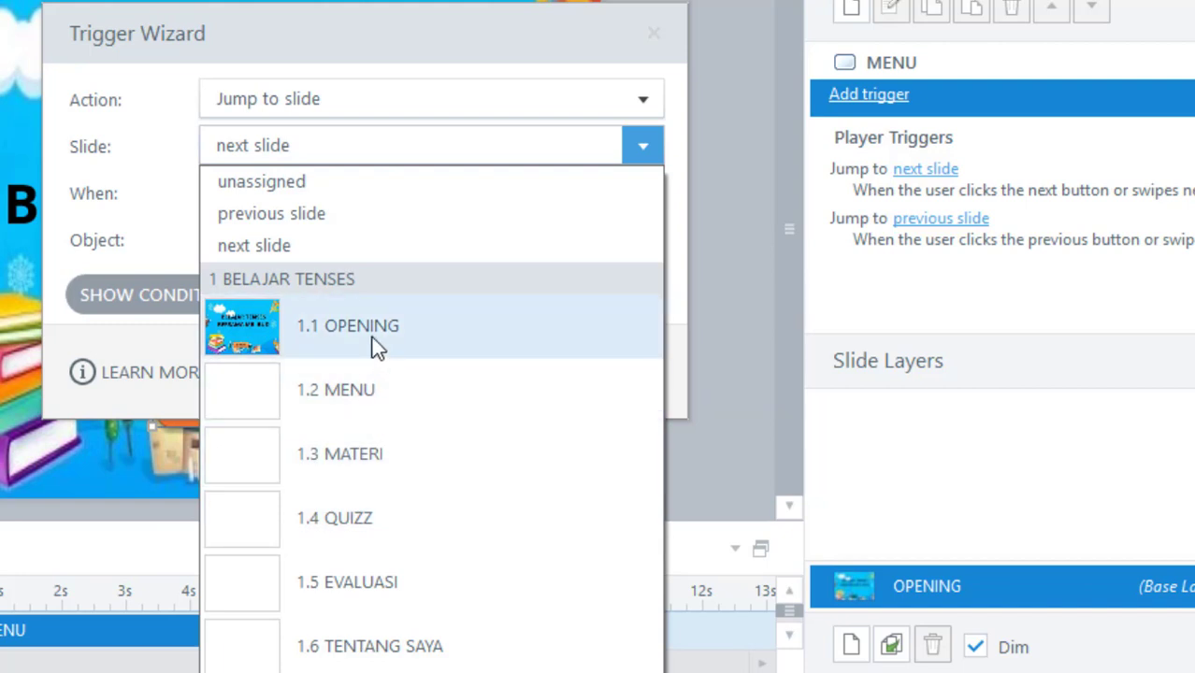
{"action": "left_click", "coordinate": [364, 394]}
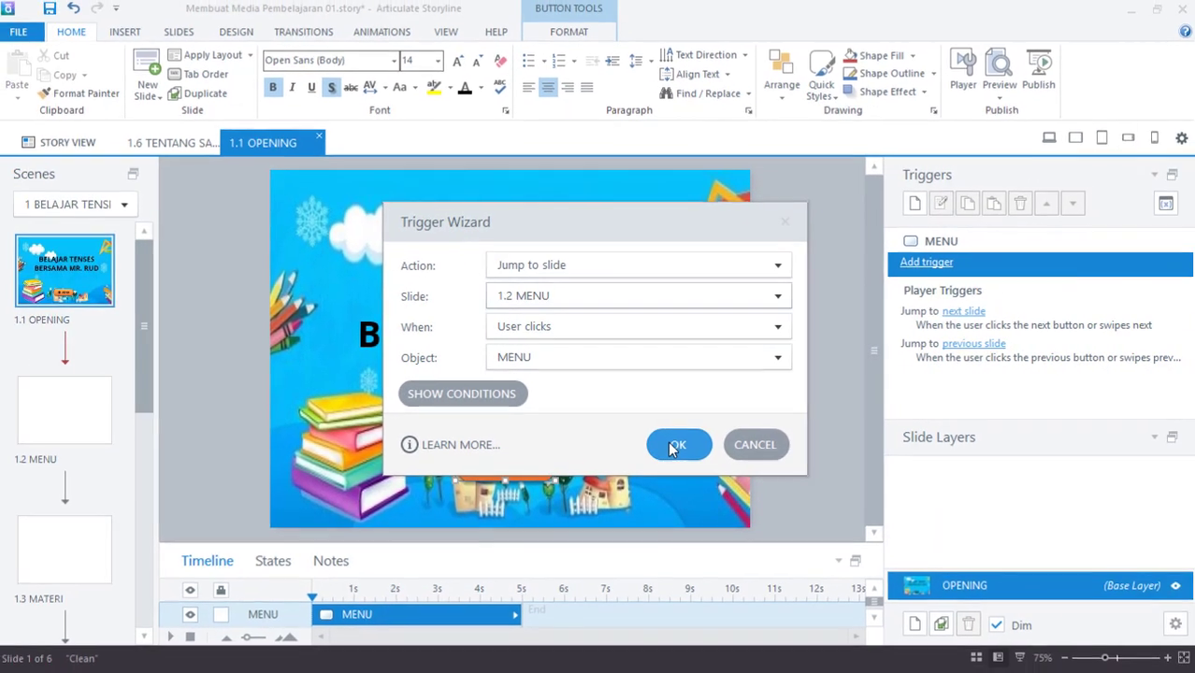
{"action": "left_click", "coordinate": [677, 446]}
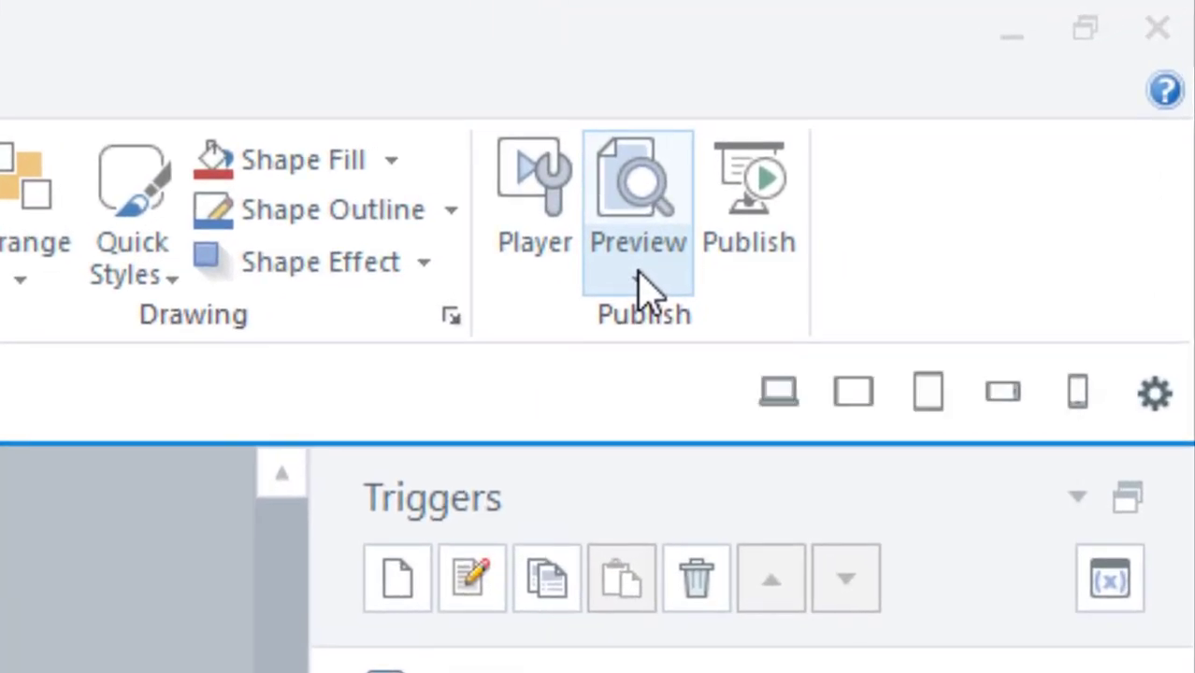
{"action": "left_click", "coordinate": [1003, 101]}
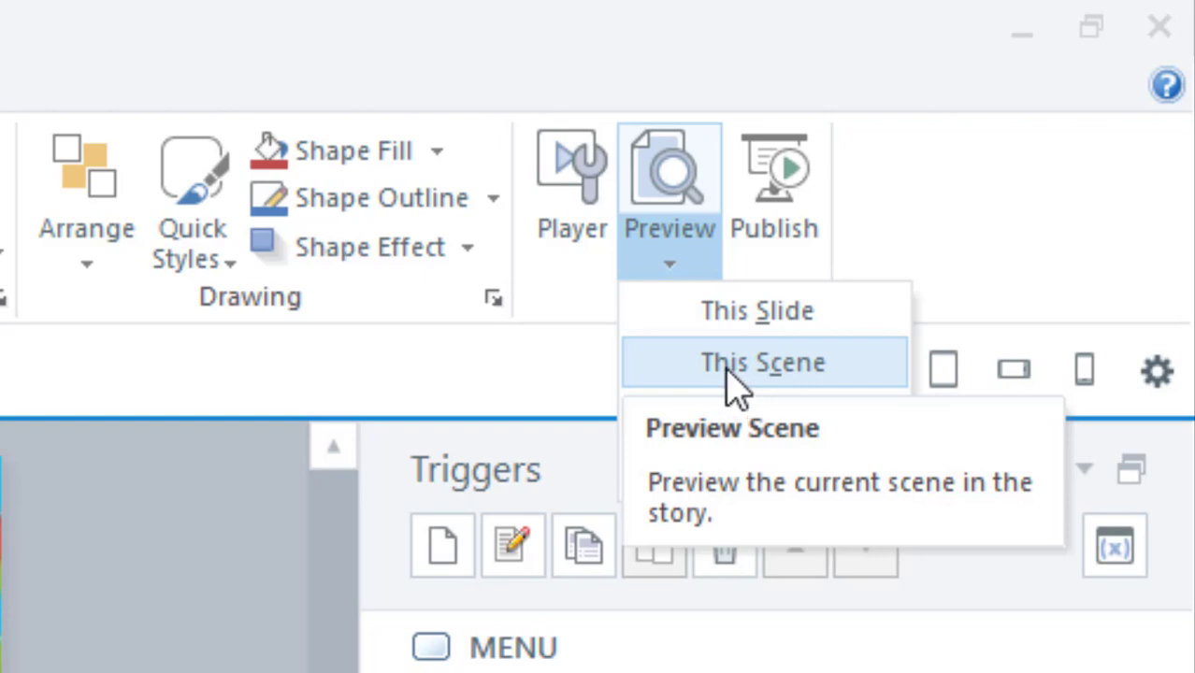
{"action": "left_click", "coordinate": [734, 384]}
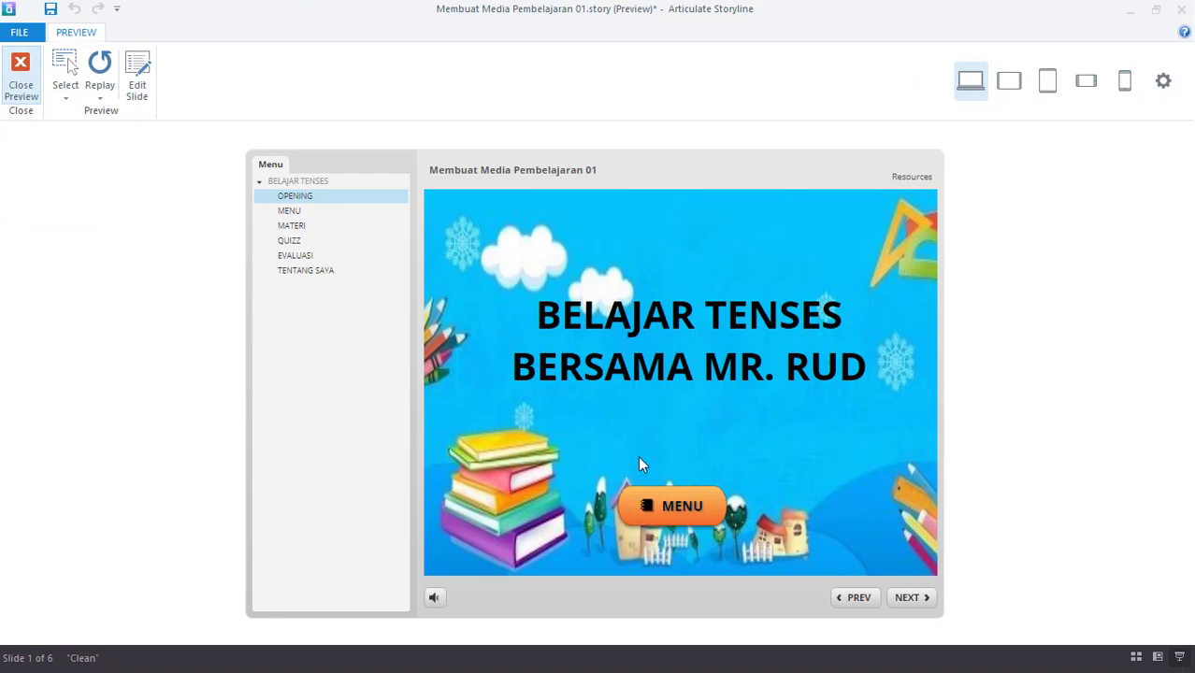
{"action": "left_click", "coordinate": [674, 512]}
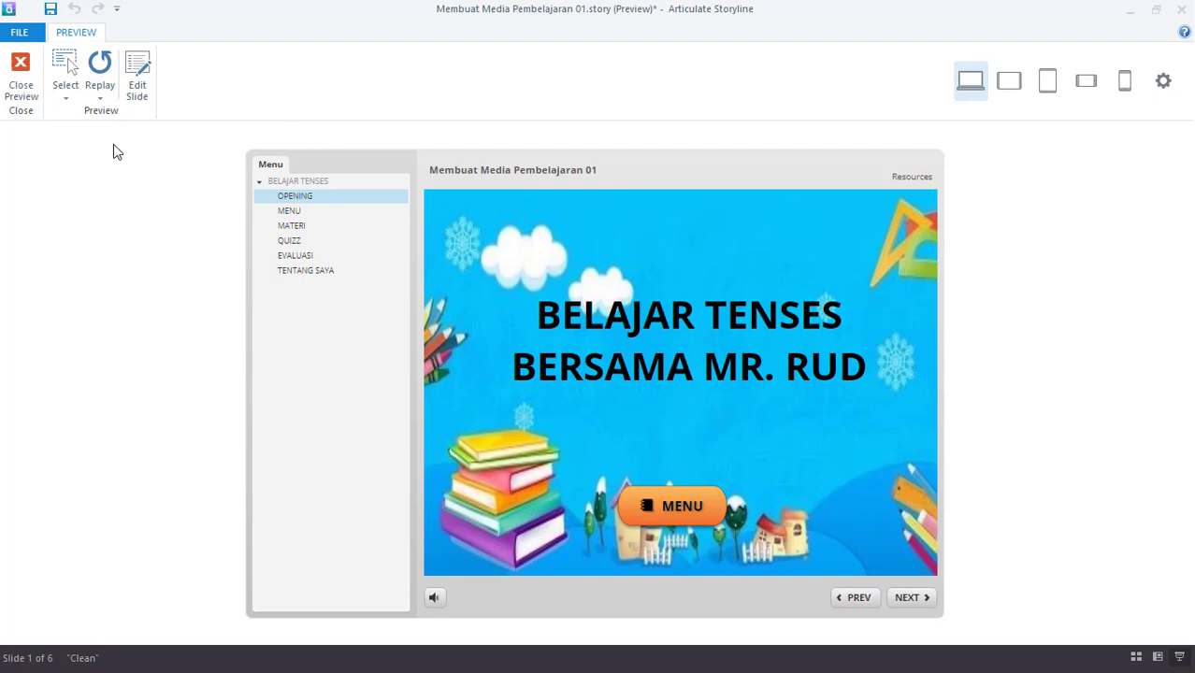
{"action": "left_click", "coordinate": [20, 74]}
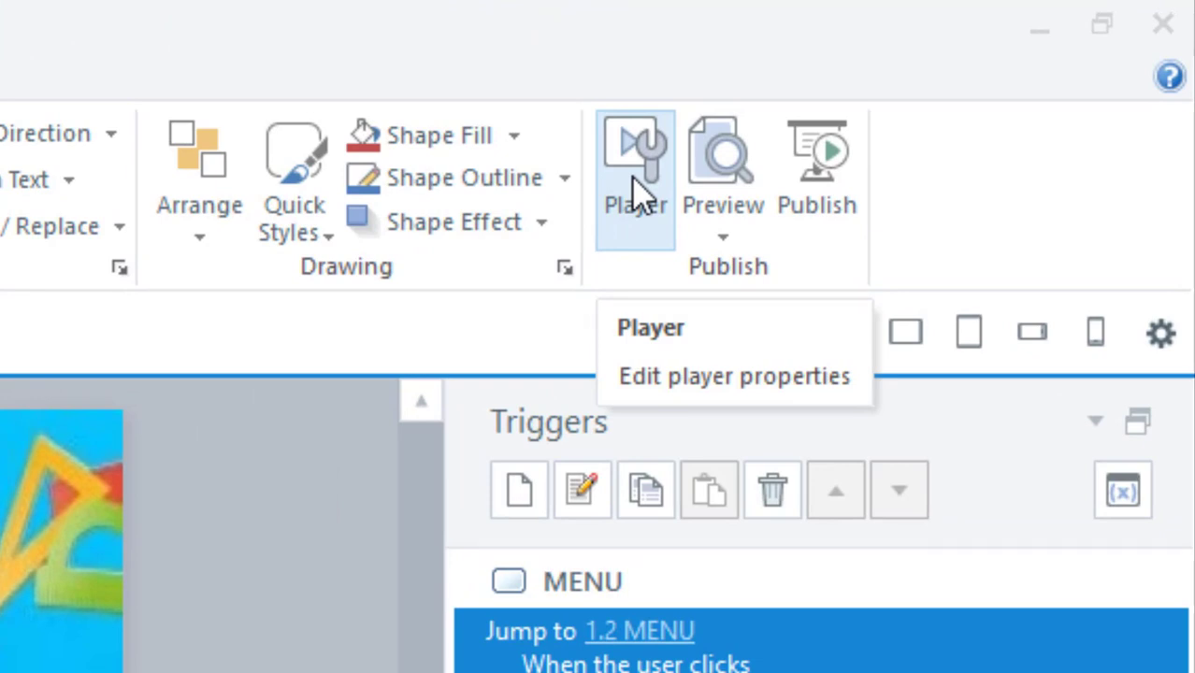
- In Player settings, uncheck the Resources and Menu tabs and the Volume and Captions controls
{"action": "left_click", "coordinate": [636, 192]}
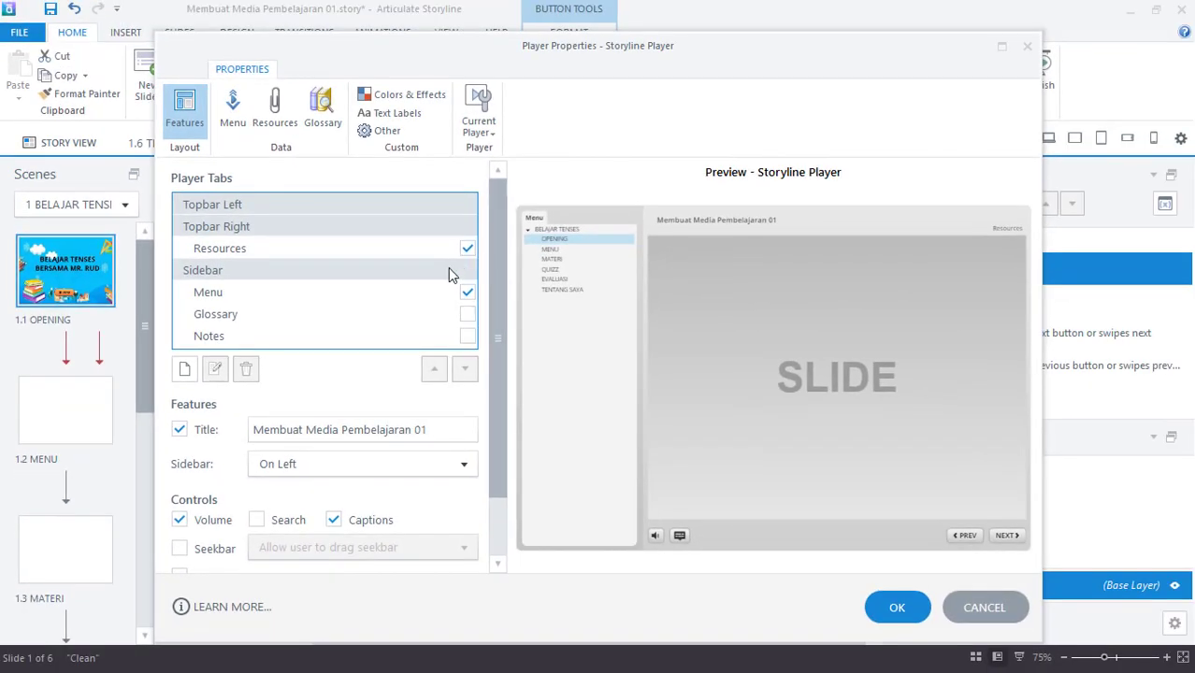
{"action": "left_click", "coordinate": [467, 250]}
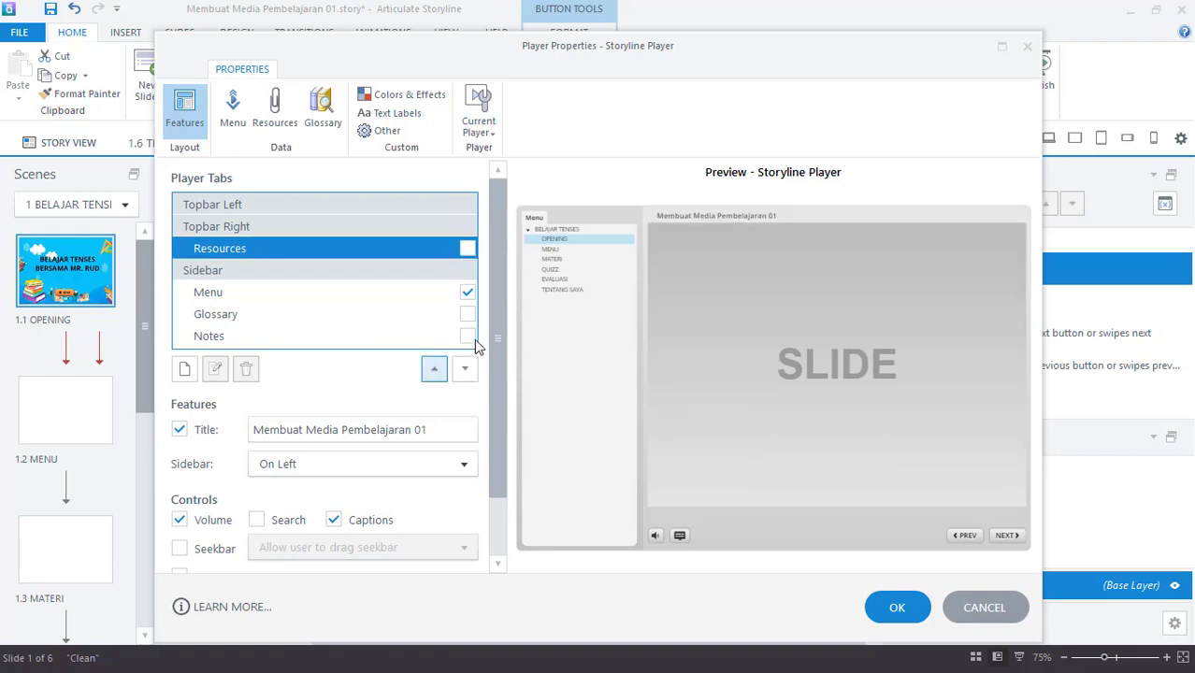
{"action": "left_click", "coordinate": [468, 294]}
{"action": "left_click", "coordinate": [467, 293]}
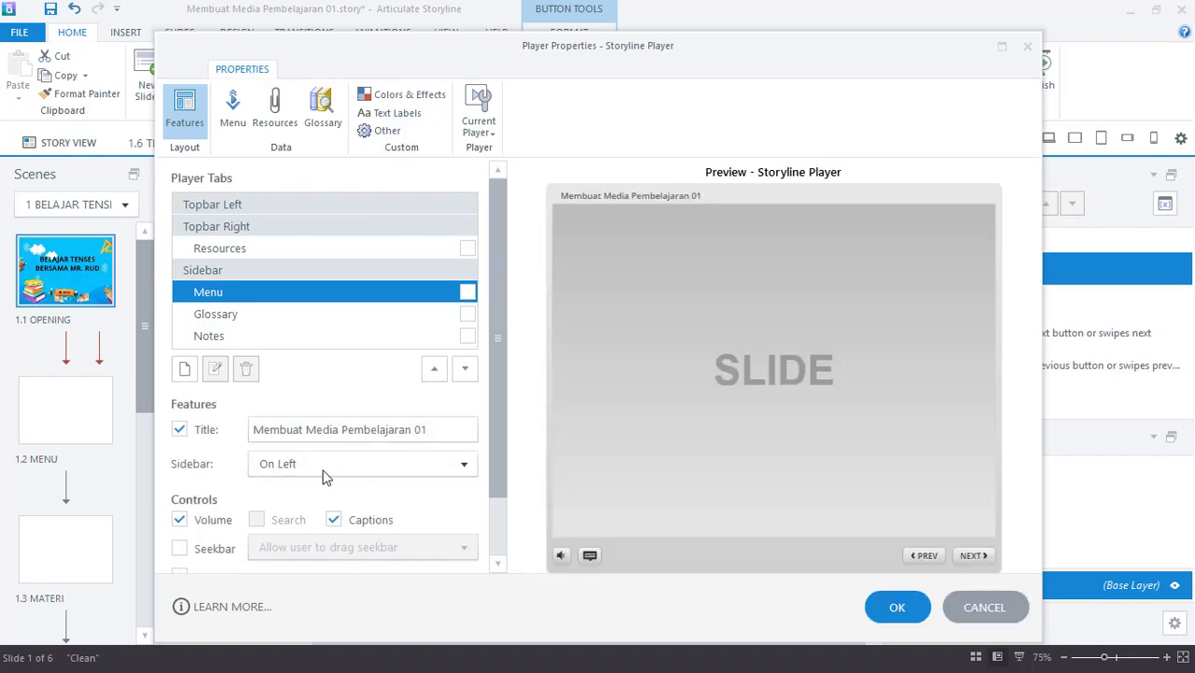
{"action": "left_click", "coordinate": [180, 521]}
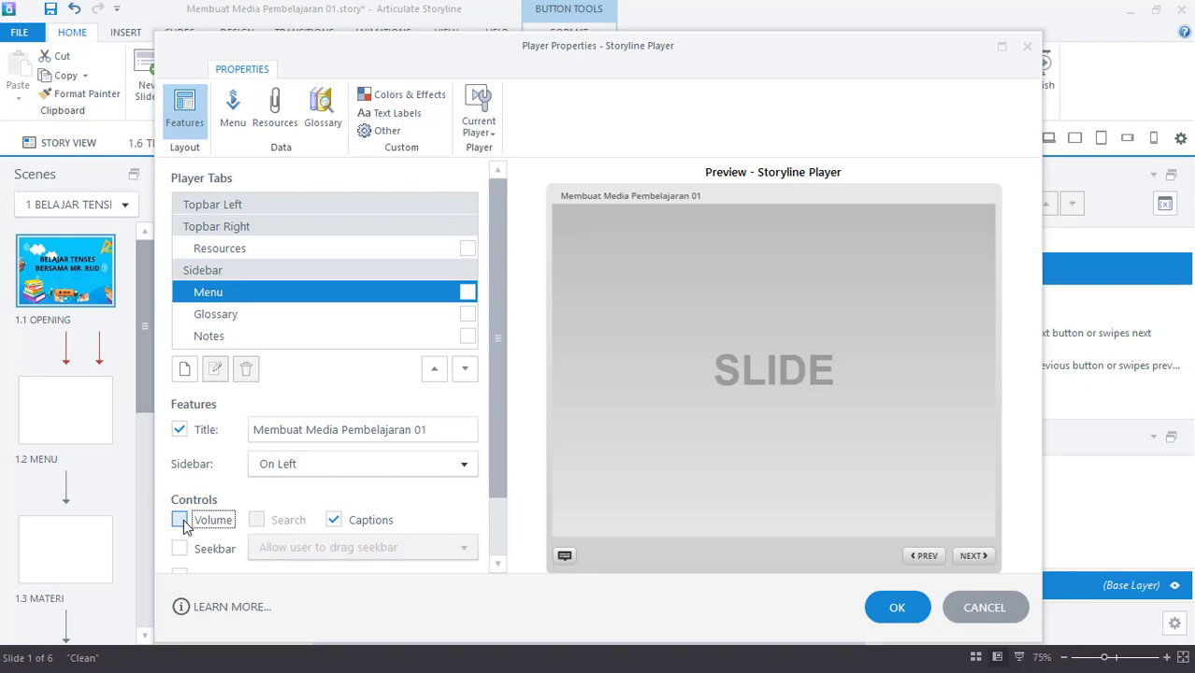
{"action": "left_click", "coordinate": [335, 520]}
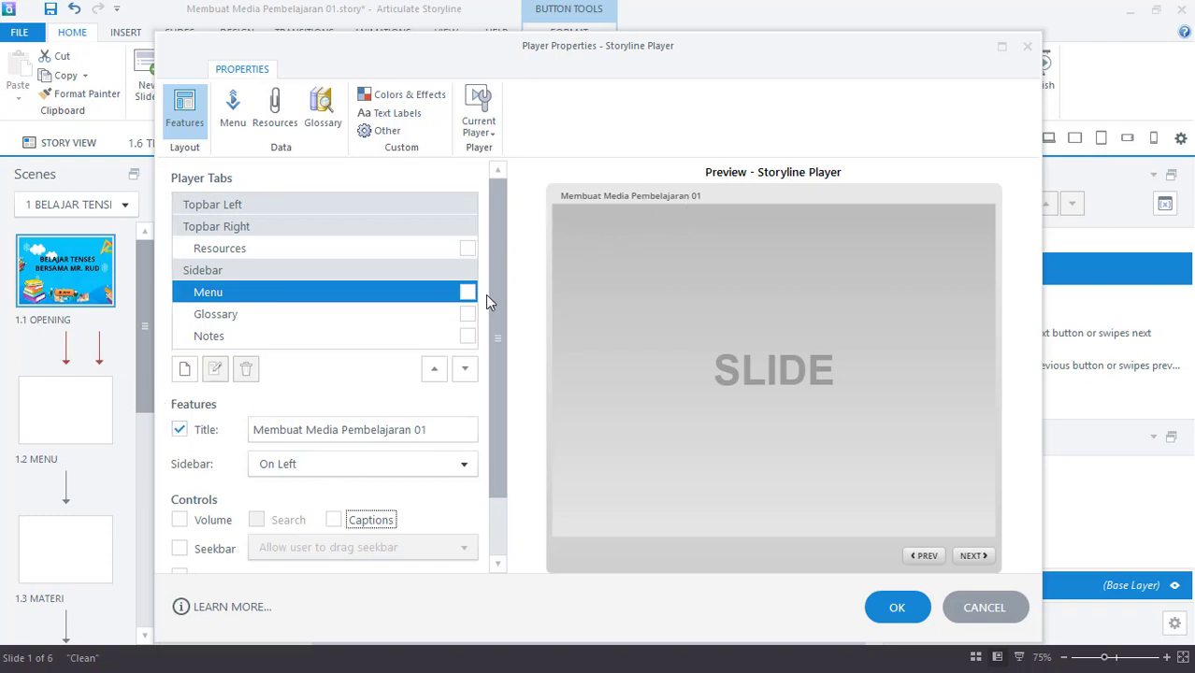
{"action": "left_click_drag", "start_coordinate": [495, 291], "coordinate": [505, 412]}
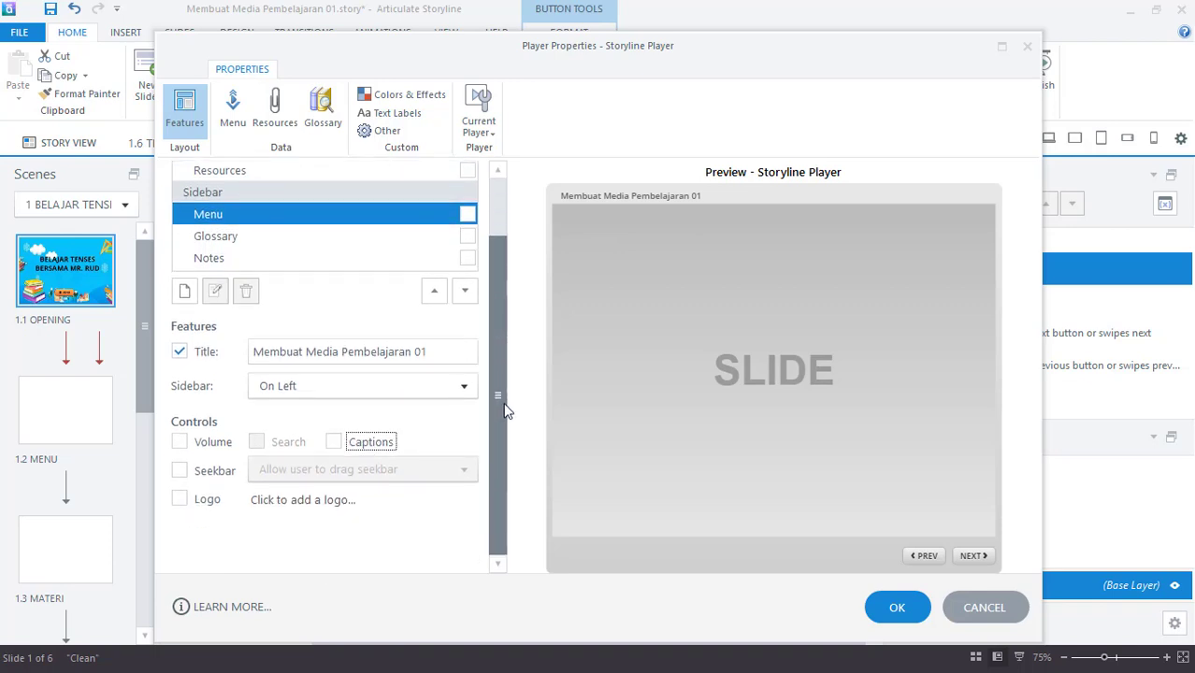
{"action": "scroll", "coordinate": [507, 319], "scroll_direction": "up", "scroll_amount": 1}
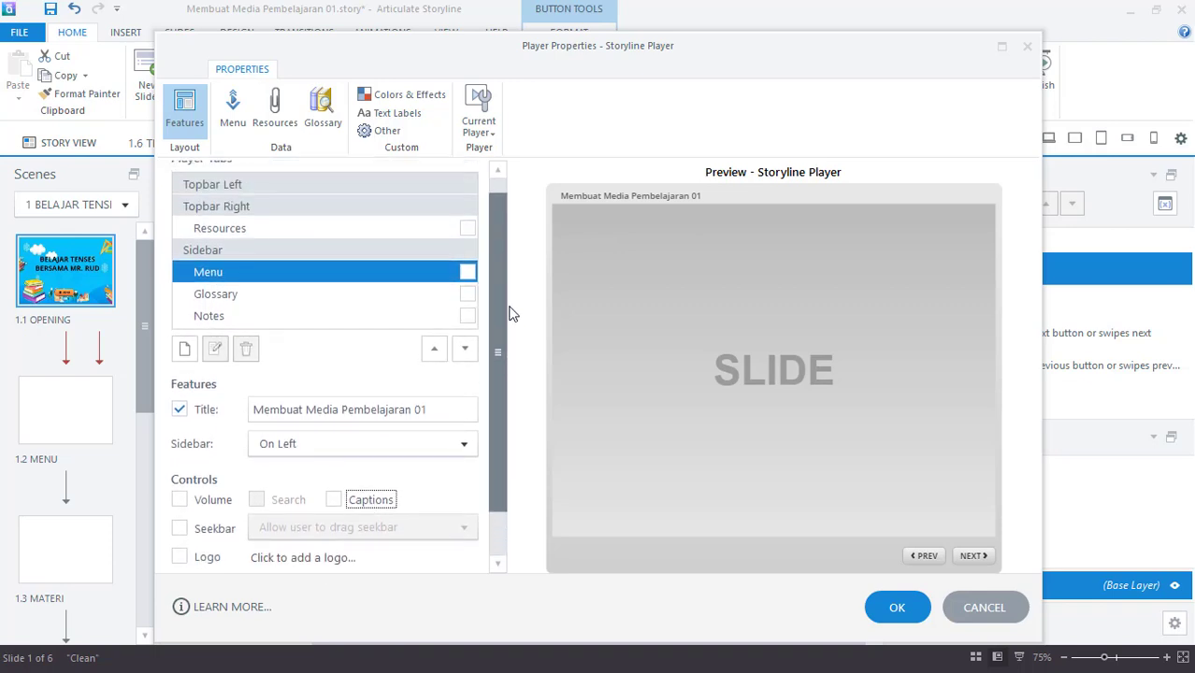
{"action": "scroll", "coordinate": [513, 297], "scroll_direction": "up", "scroll_amount": 1}
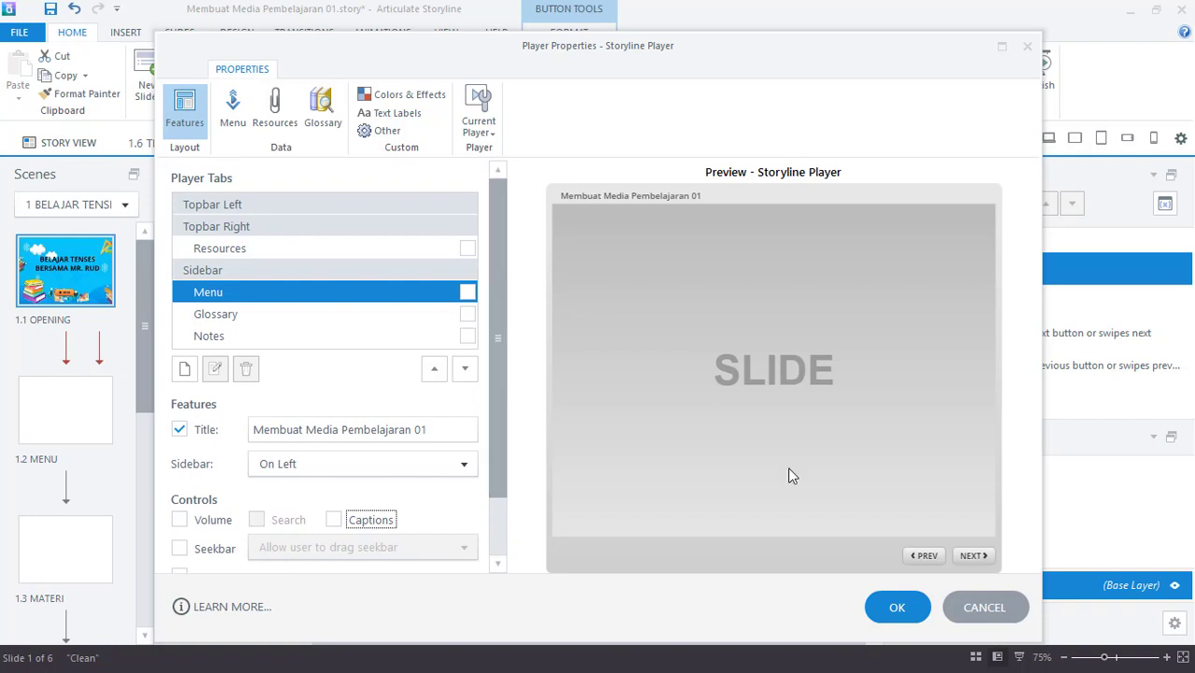
{"action": "left_click", "coordinate": [898, 608]}
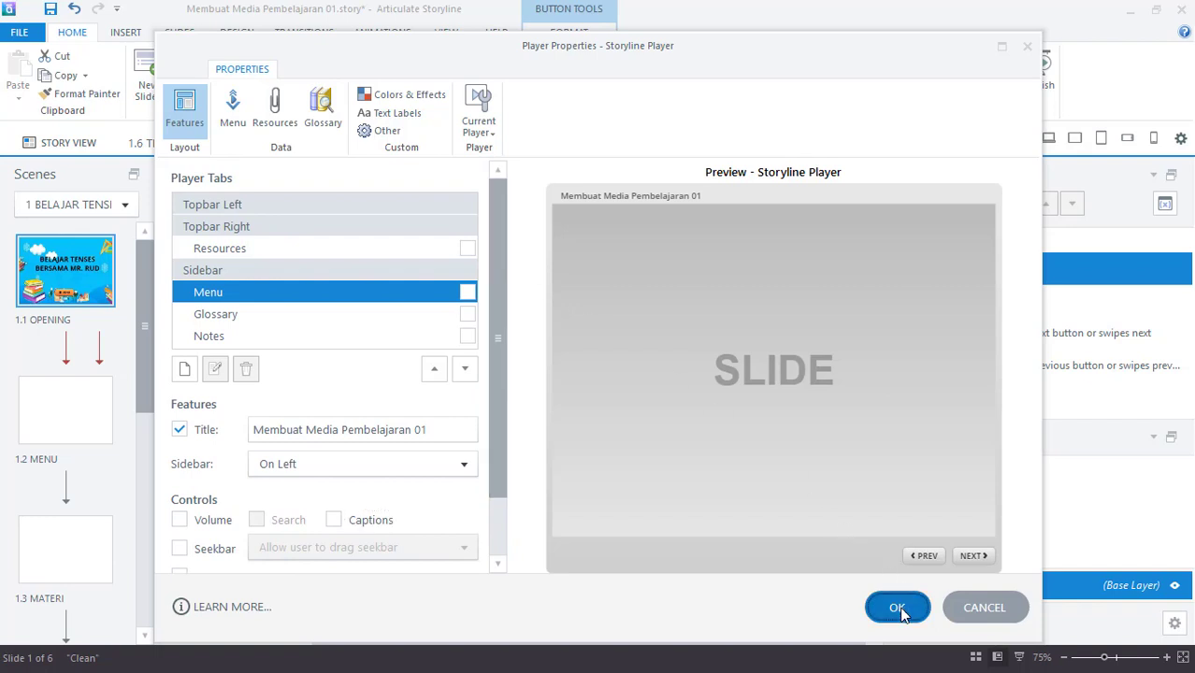